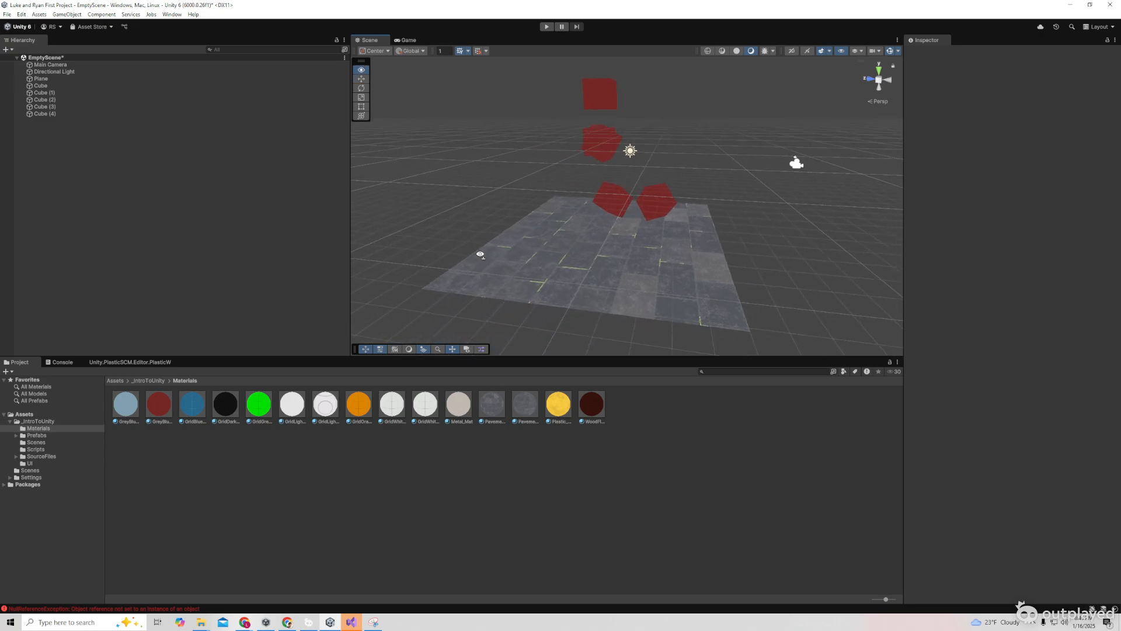
Delete all the red cubes and the directional light from the scene
left_click_drag(445, 75, 671, 275)
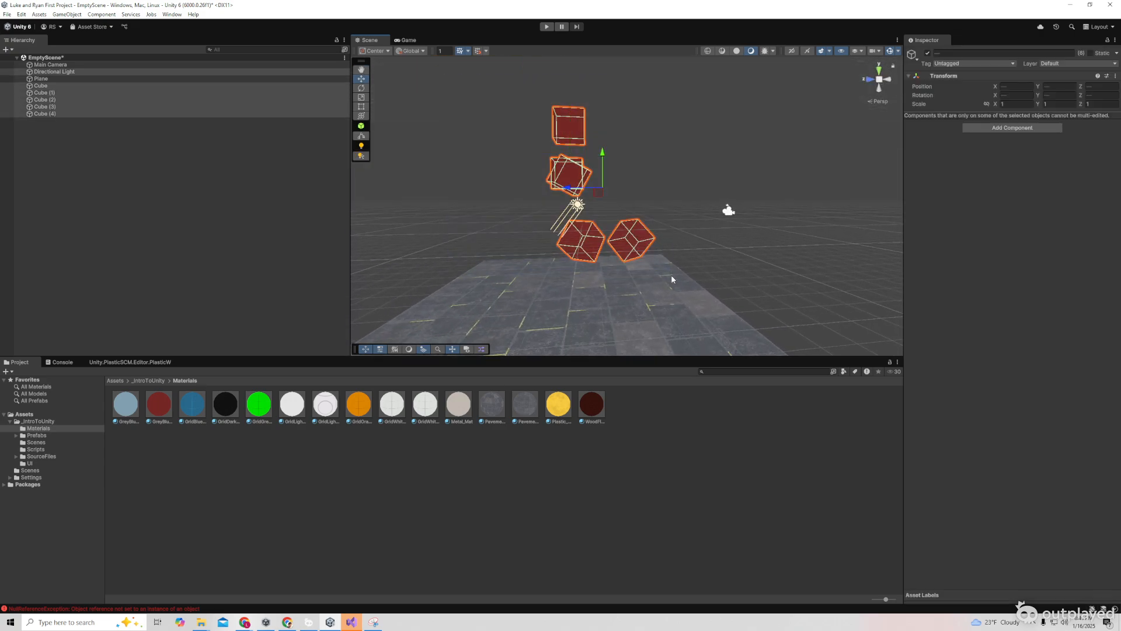
key("Delete")
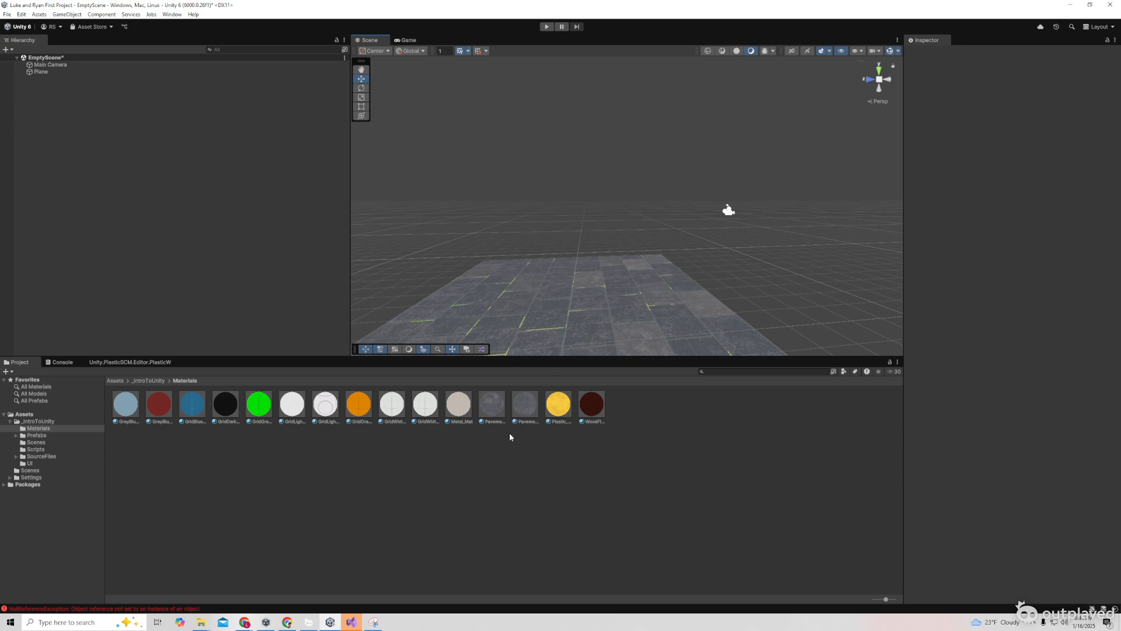
Place the JohnLemon character from the Characters prefabs of the _IntroToUnity folder onto the tiled plane
left_click(42, 421)
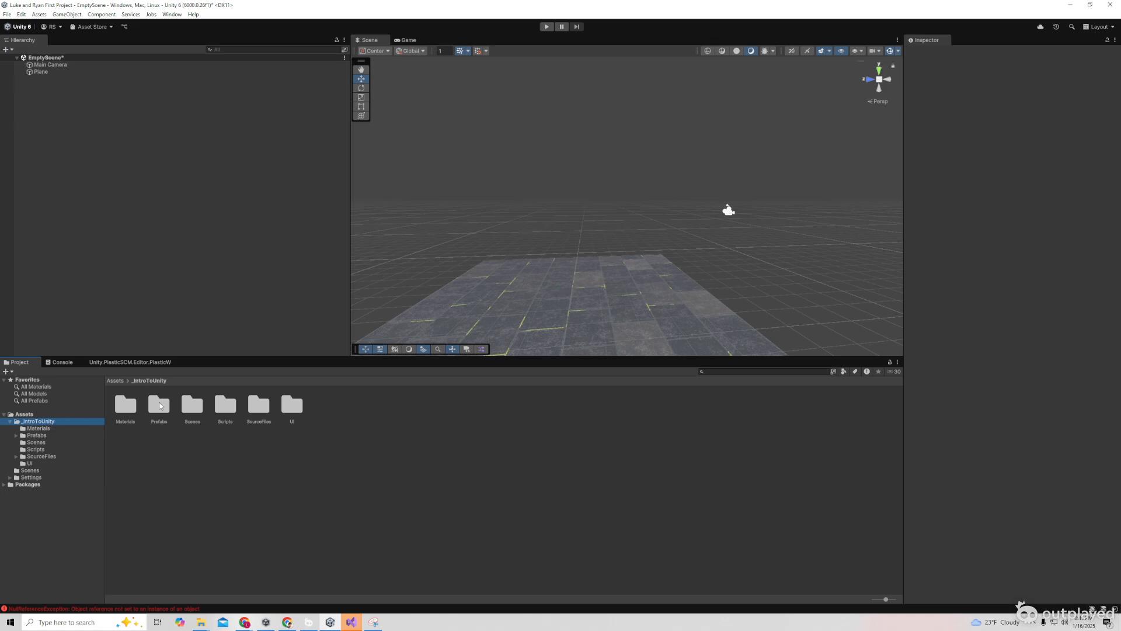
double_click(159, 405)
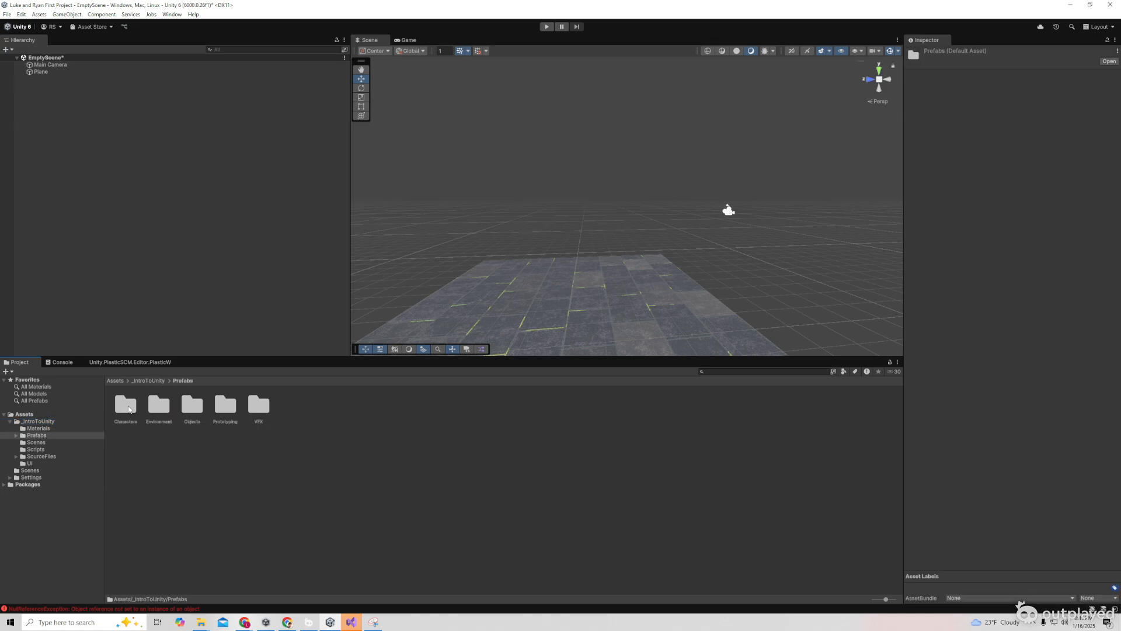
double_click(125, 405)
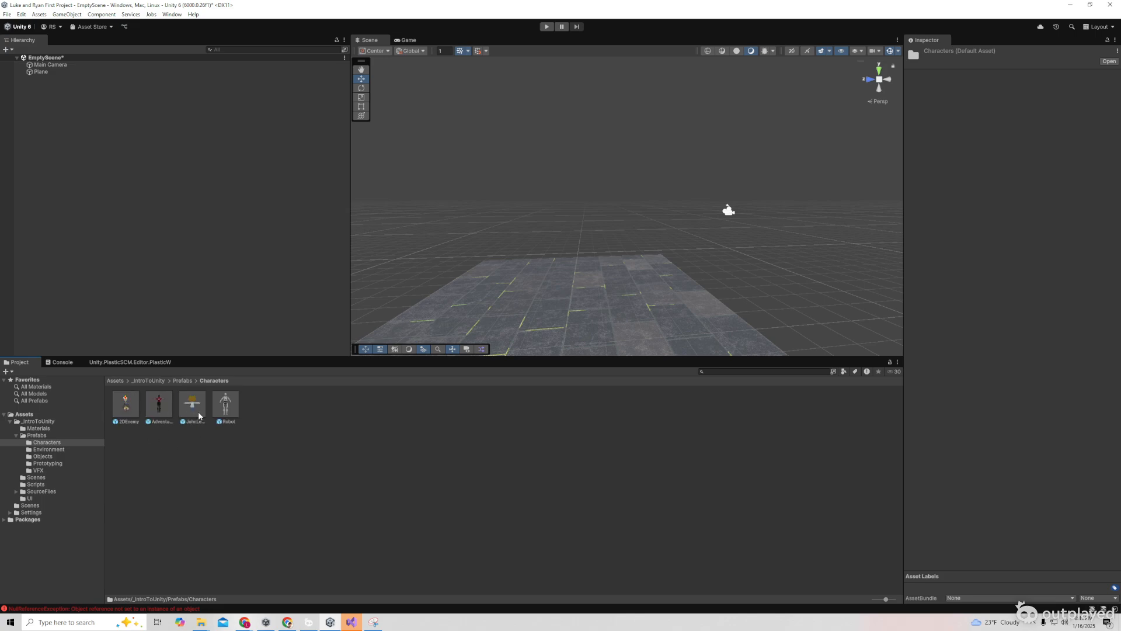
left_click_drag(195, 409, 639, 299)
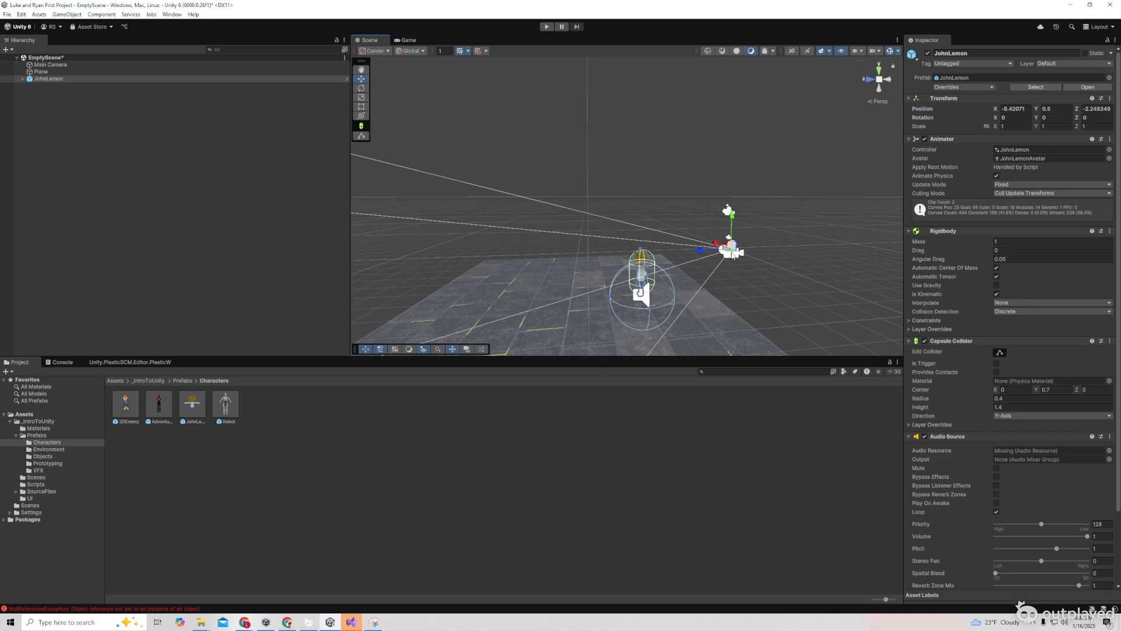
left_click(760, 305)
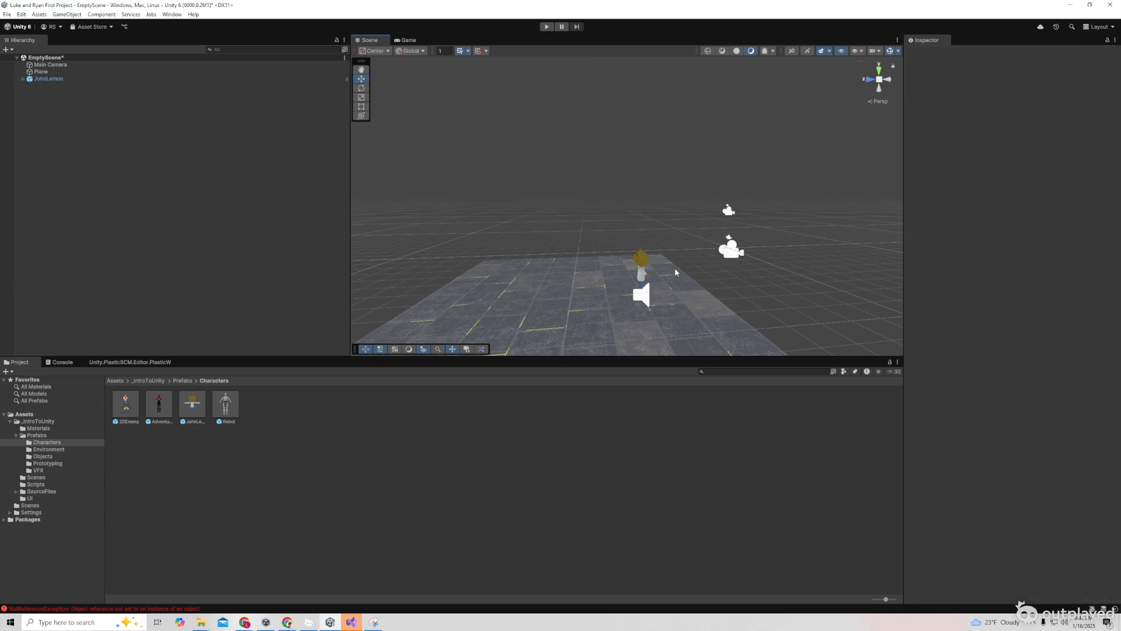
left_click(642, 267)
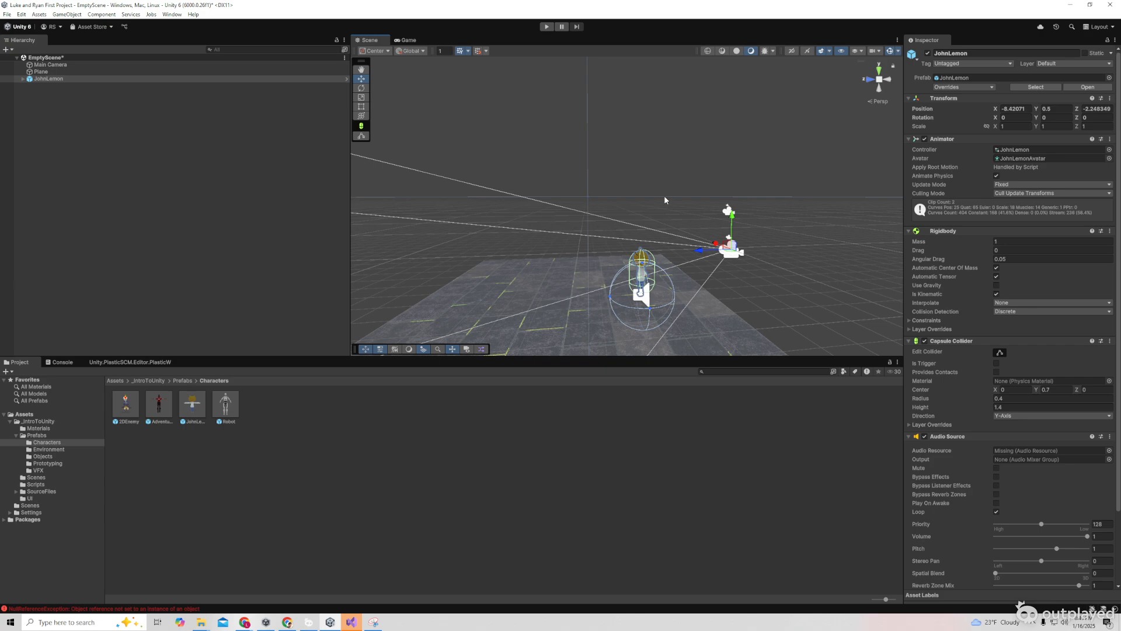
left_click(645, 168)
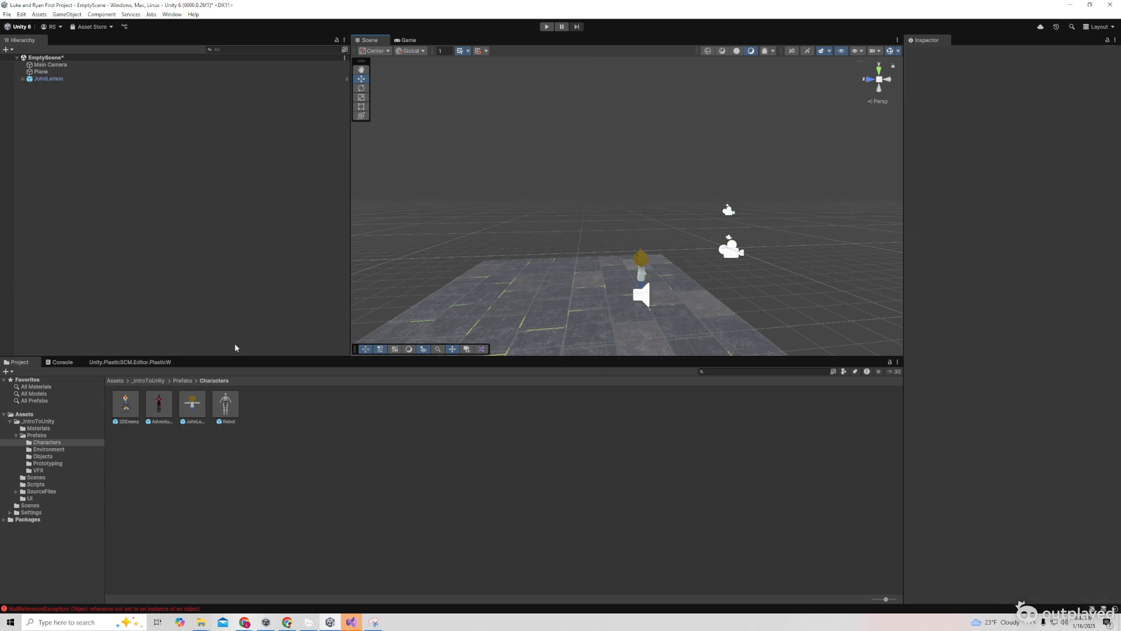
Place the JohnLemonBedroom prefab from the Environment prefabs on the plane beside the character
left_click(184, 381)
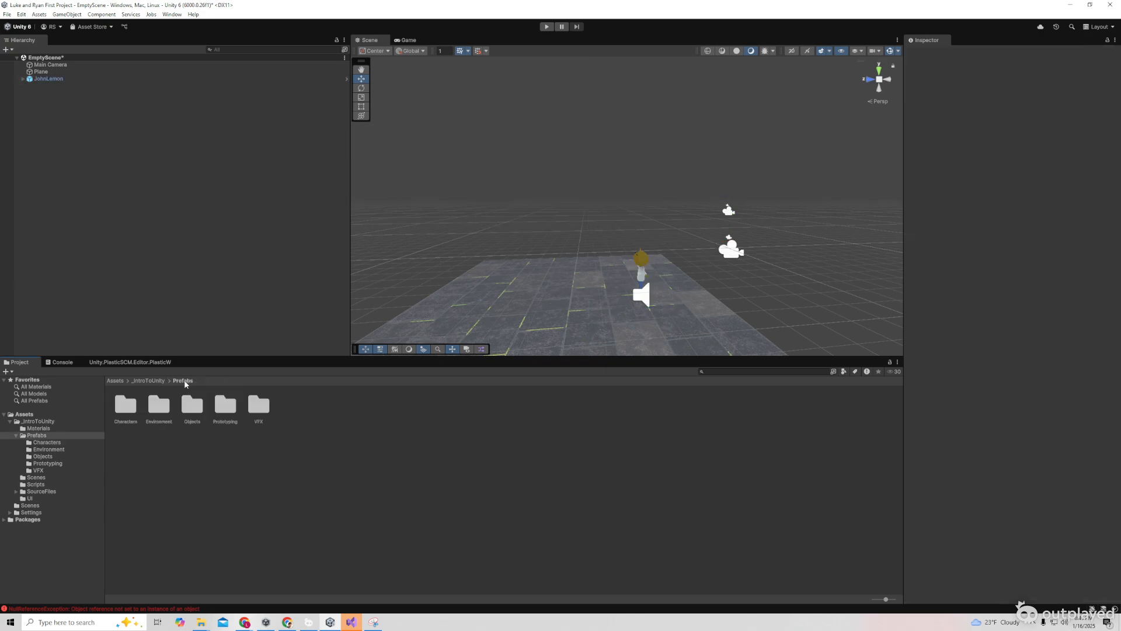
double_click(159, 407)
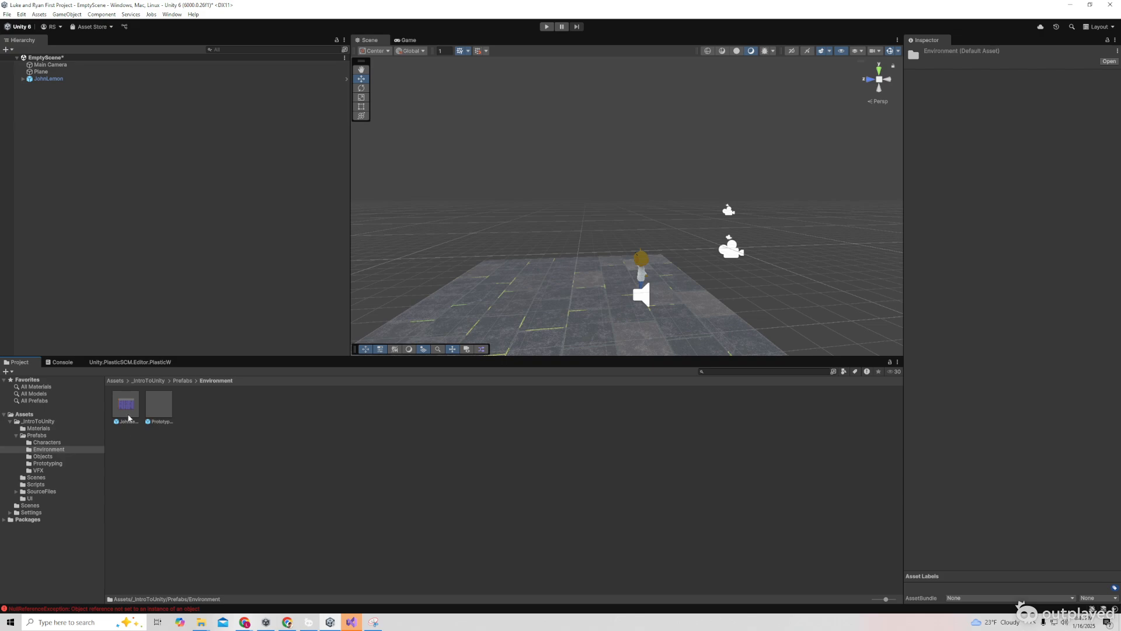
left_click_drag(127, 411, 499, 316)
right_click_drag(570, 298, 359, 366)
key("w")
key("a")
key("d")
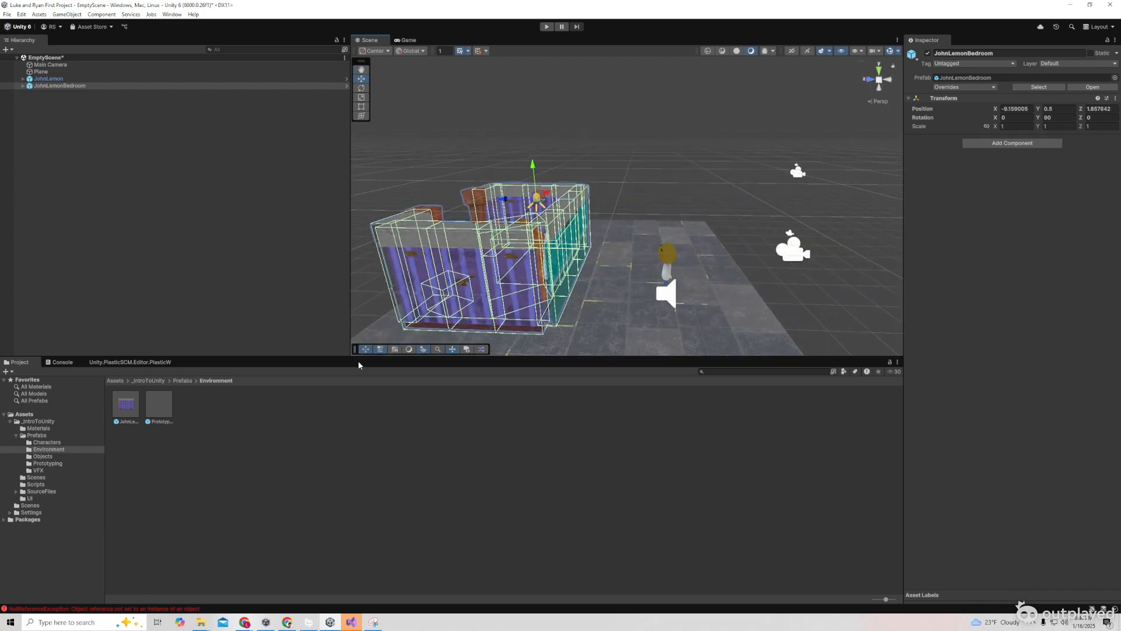
Add the Prototyping_Environment prefab to the scene behind the bedroom
left_click_drag(164, 414, 689, 188)
left_click(733, 127)
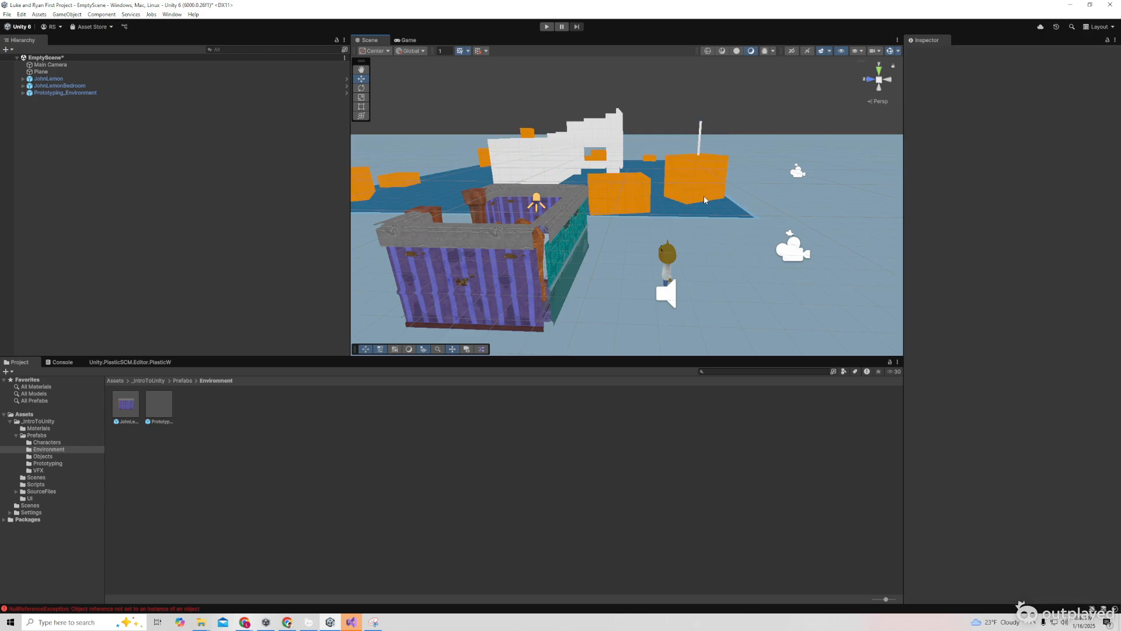
scroll(707, 250, "down", 5)
scroll(707, 252, "down", 3)
scroll(640, 273, "up", 4)
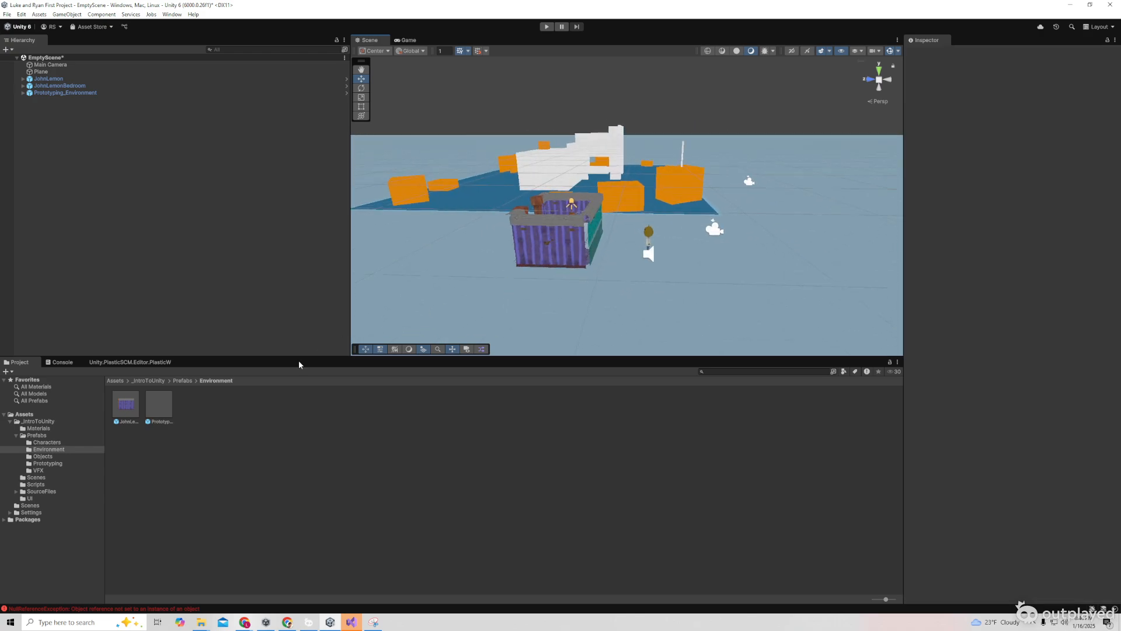
Place a bed, candlestick, two bananas, orange, scaffolding, scooter, wardrobe, half and whole watermelon and clock from the Objects prefabs around the bedroom
left_click(181, 383)
double_click(195, 408)
left_click_drag(194, 411, 478, 246)
left_click_drag(294, 408, 476, 240)
left_click_drag(427, 411, 570, 212)
left_click_drag(459, 406, 589, 214)
left_click_drag(559, 404, 672, 237)
left_click_drag(592, 404, 633, 286)
left_click_drag(523, 412, 562, 314)
left_click_drag(493, 404, 509, 290)
left_click_drag(319, 409, 506, 254)
Open the Prototyping prefabs folder and create a 3D sphere in the scene
left_click(182, 380)
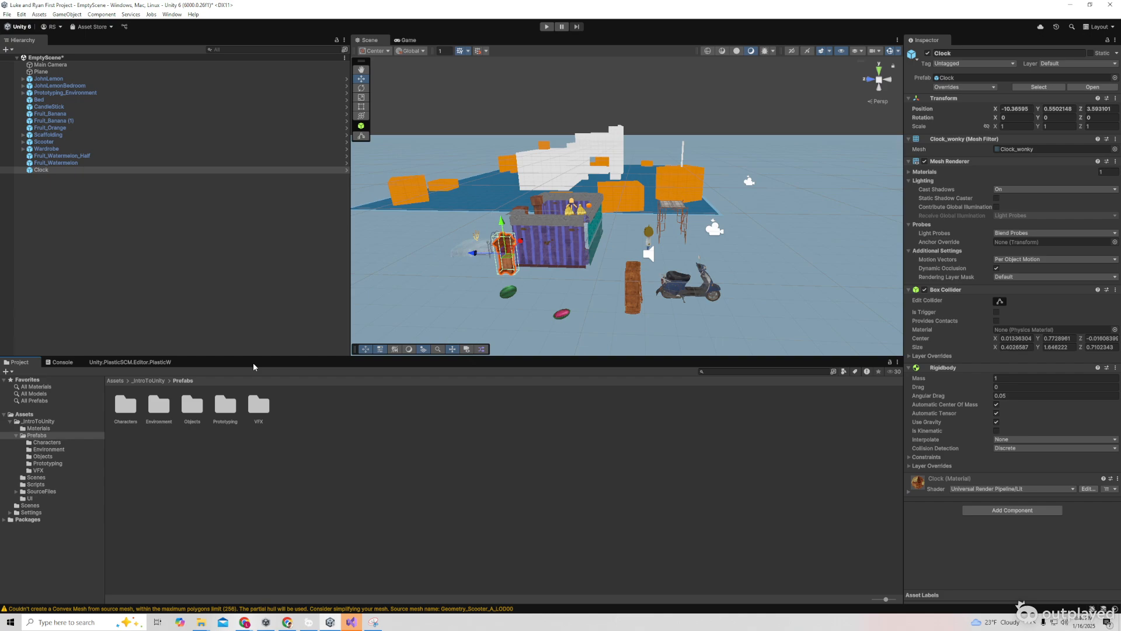
double_click(223, 412)
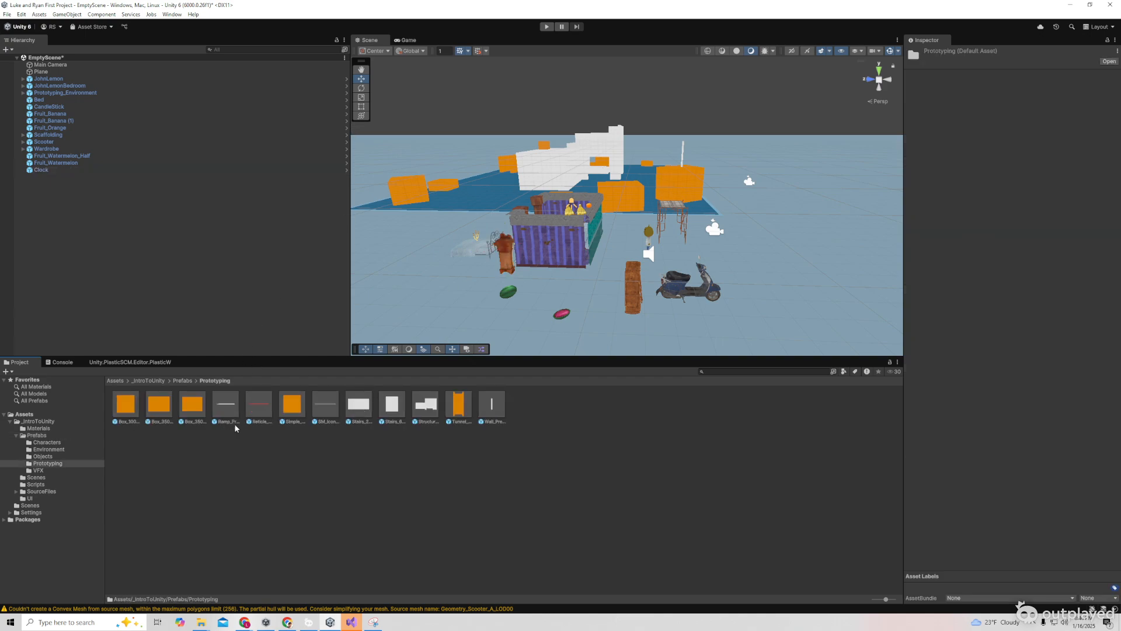
right_click(61, 191)
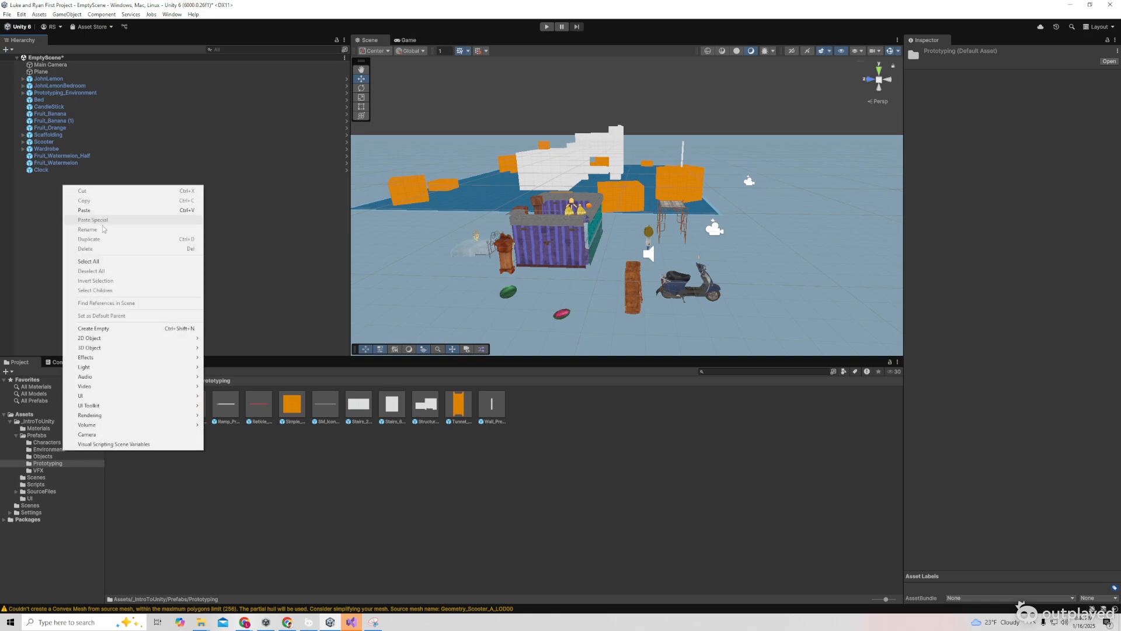
mouse_move(106, 349)
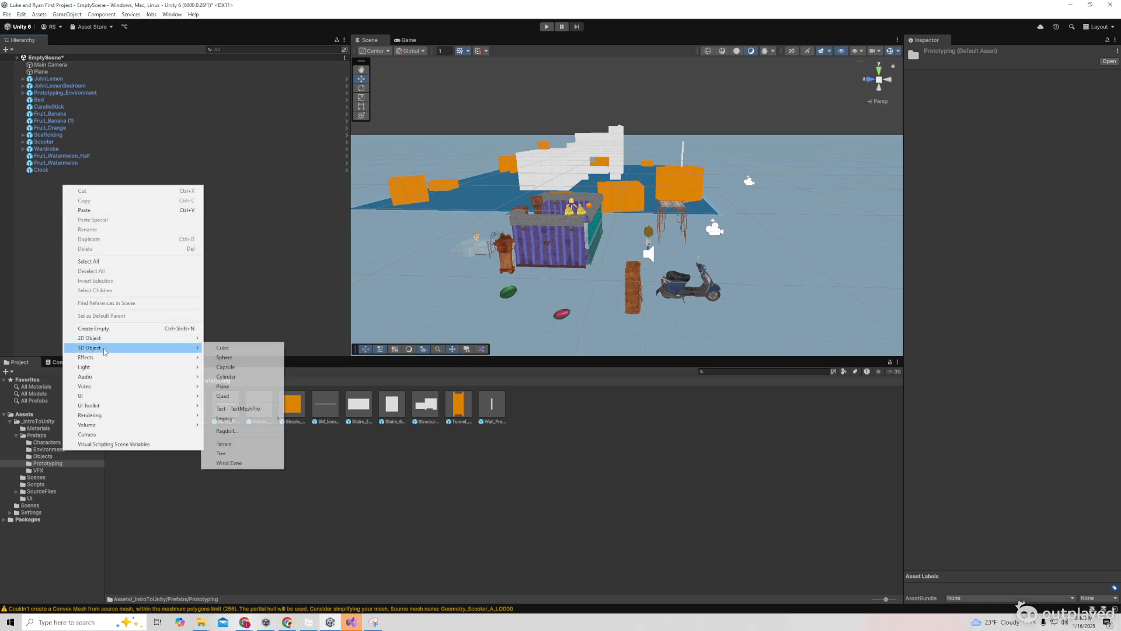
left_click(227, 357)
Set the sphere's position to X 0, Y 0, Z 0
left_click_drag(624, 206, 673, 226)
left_click(1029, 87)
type("0")
key("Tab")
type("0")
left_click(1086, 86)
type("0")
Move the sphere next to the bedroom, at about X -10.29, Y 2.52, Z -2.69
left_click_drag(617, 196, 648, 171)
left_click_drag(588, 193, 588, 144)
key("d")
right_click_drag(669, 163, 552, 158)
left_click_drag(685, 158, 553, 164)
left_click_drag(519, 136, 568, 235)
Add a Rigidbody component to the sphere and clear the selection
left_click(1008, 379)
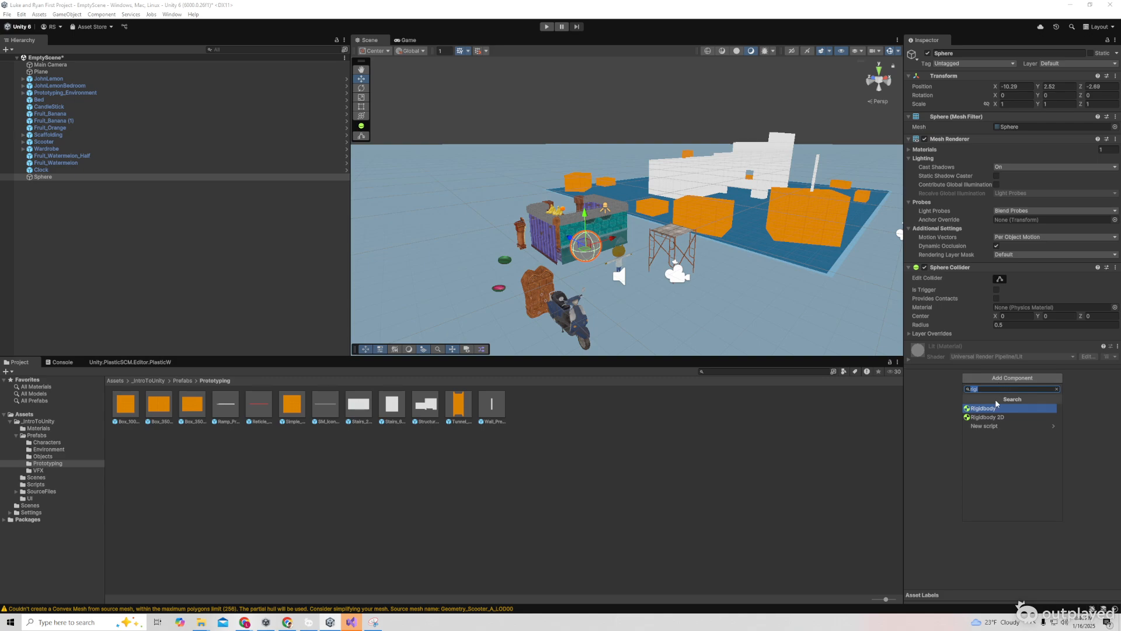
left_click(991, 408)
left_click(647, 311)
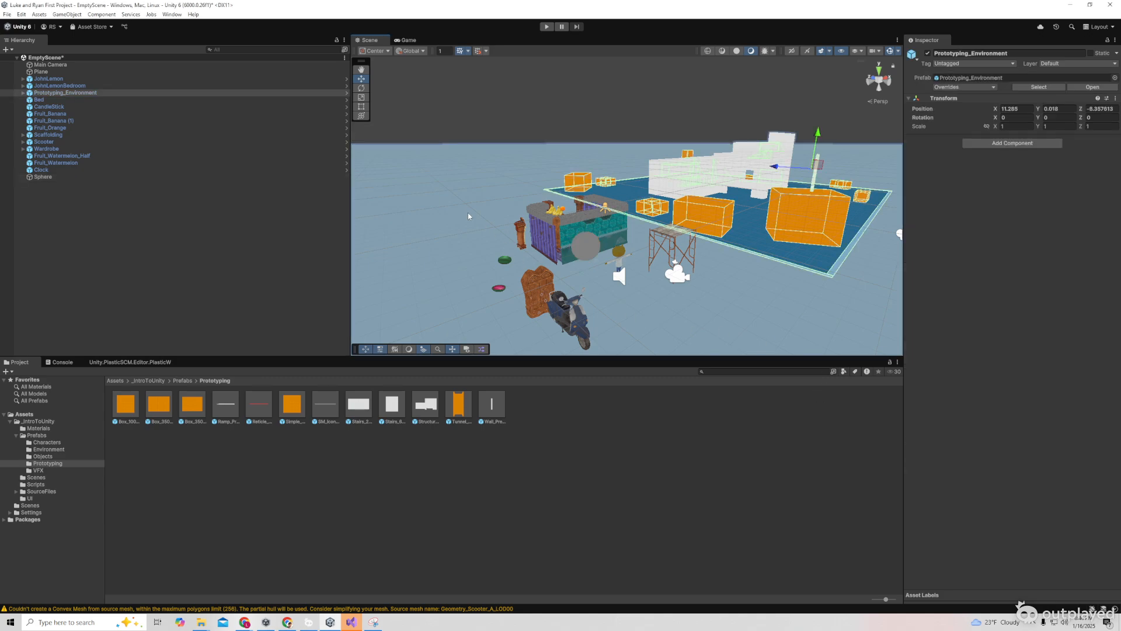
left_click(539, 189)
left_click(468, 134)
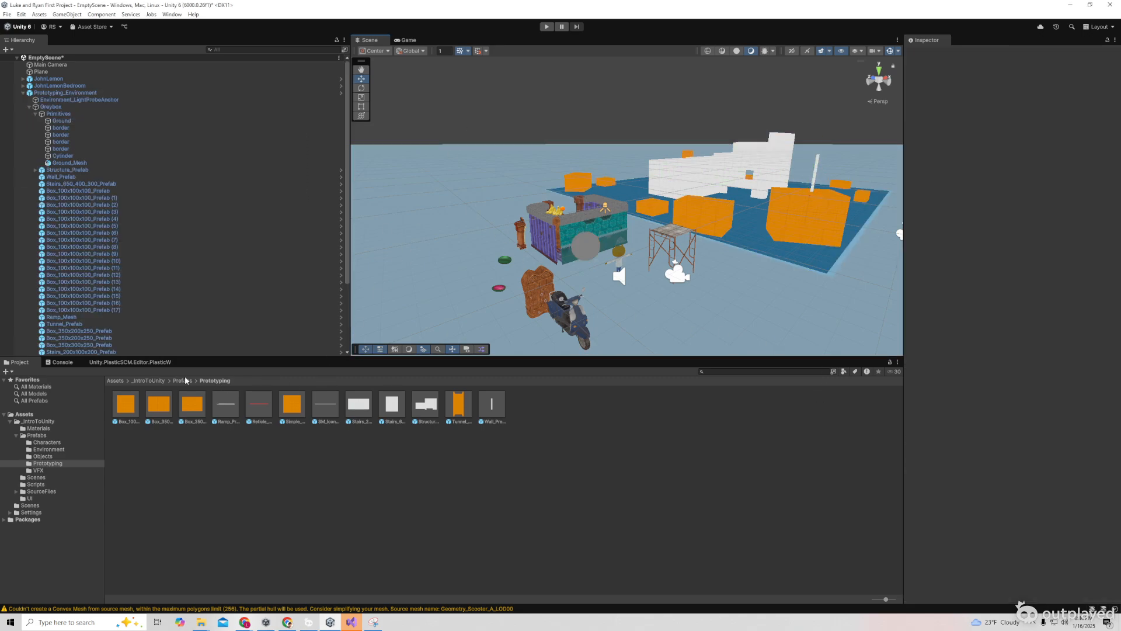
Place three Flames effects from the VFX prefabs around the character and the prototyping area
left_click(182, 380)
double_click(258, 407)
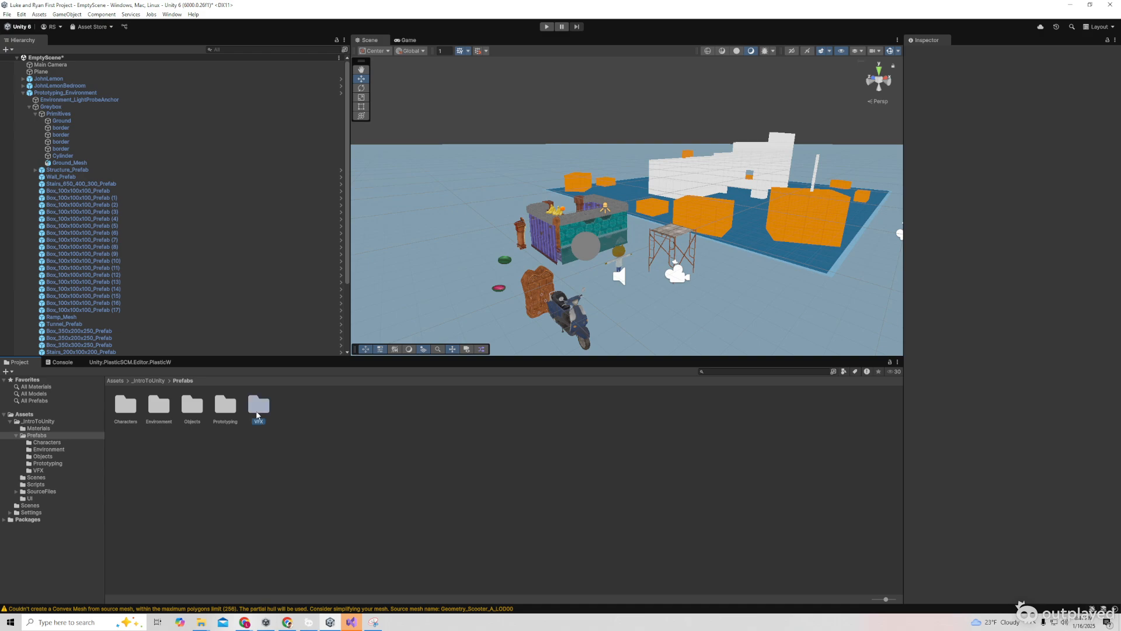
left_click_drag(126, 412, 636, 305)
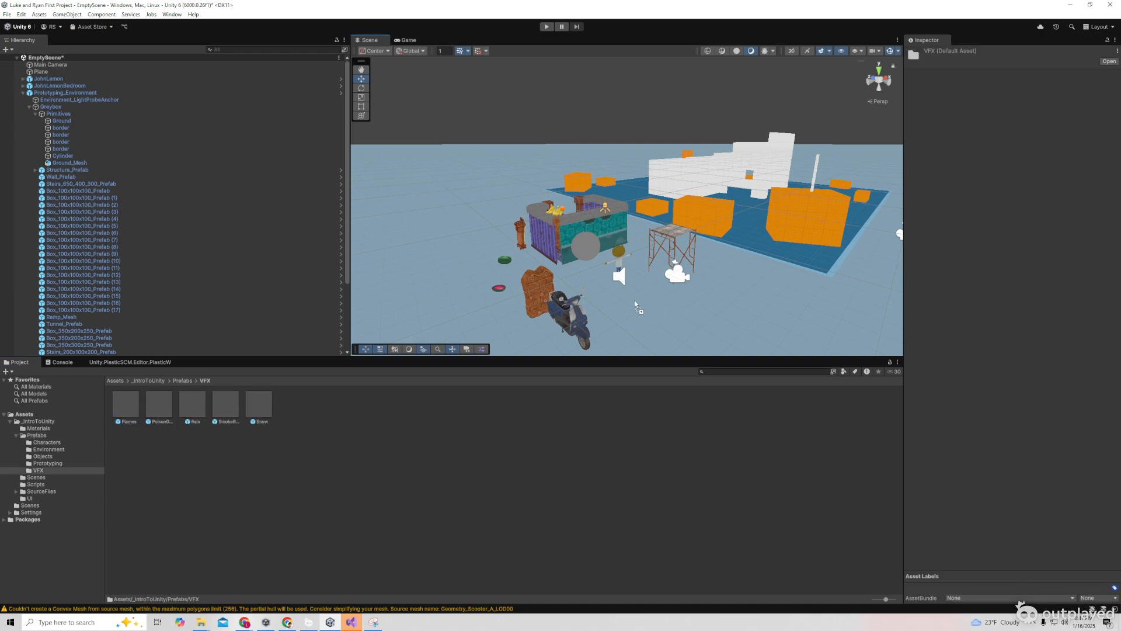
left_click_drag(759, 246, 812, 257)
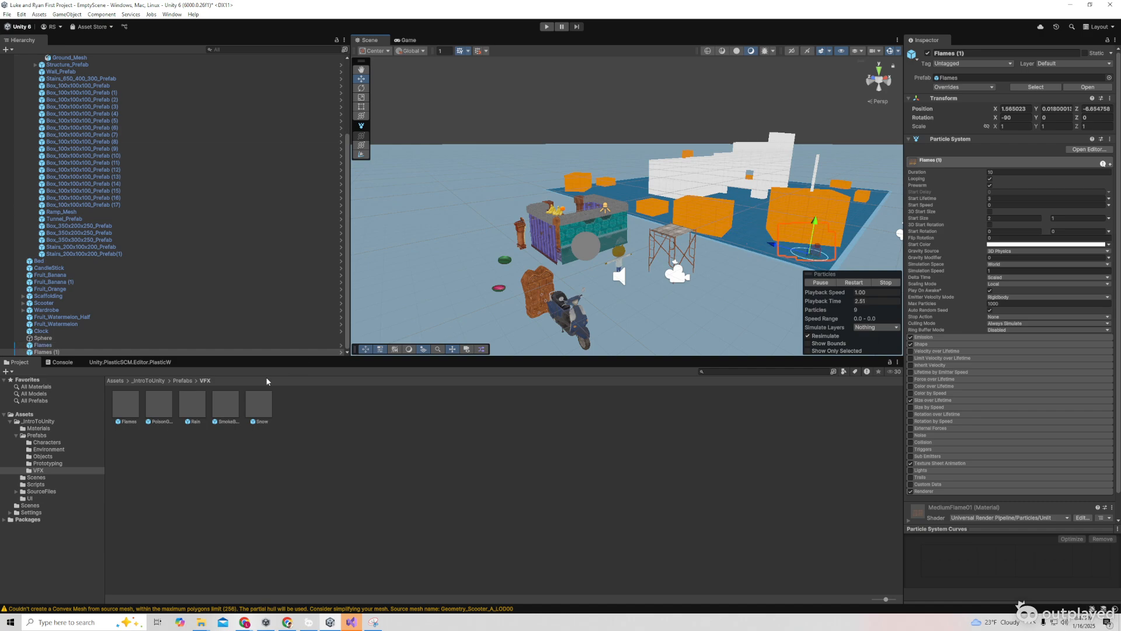
left_click_drag(755, 217, 753, 218)
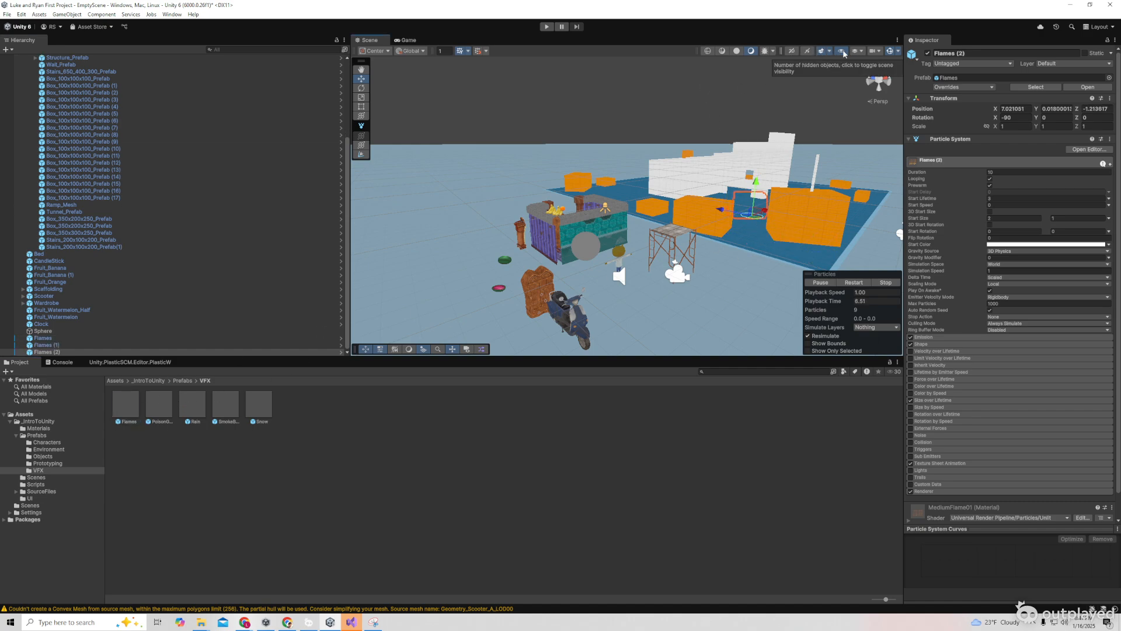
left_click(891, 53)
left_click(891, 53)
left_click(890, 53)
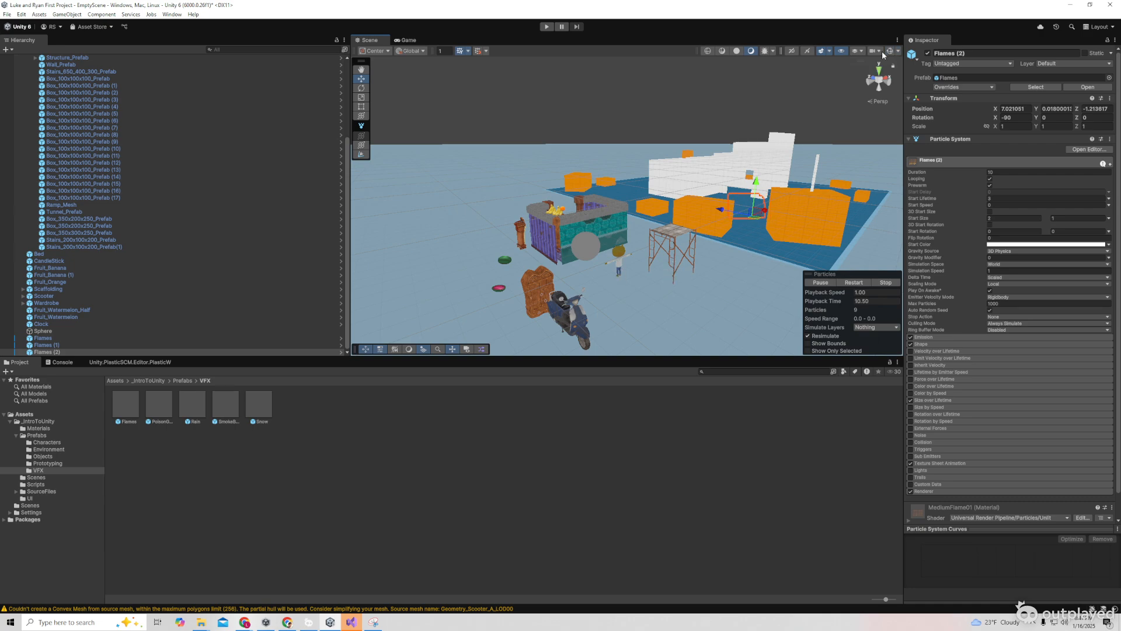
left_click(890, 53)
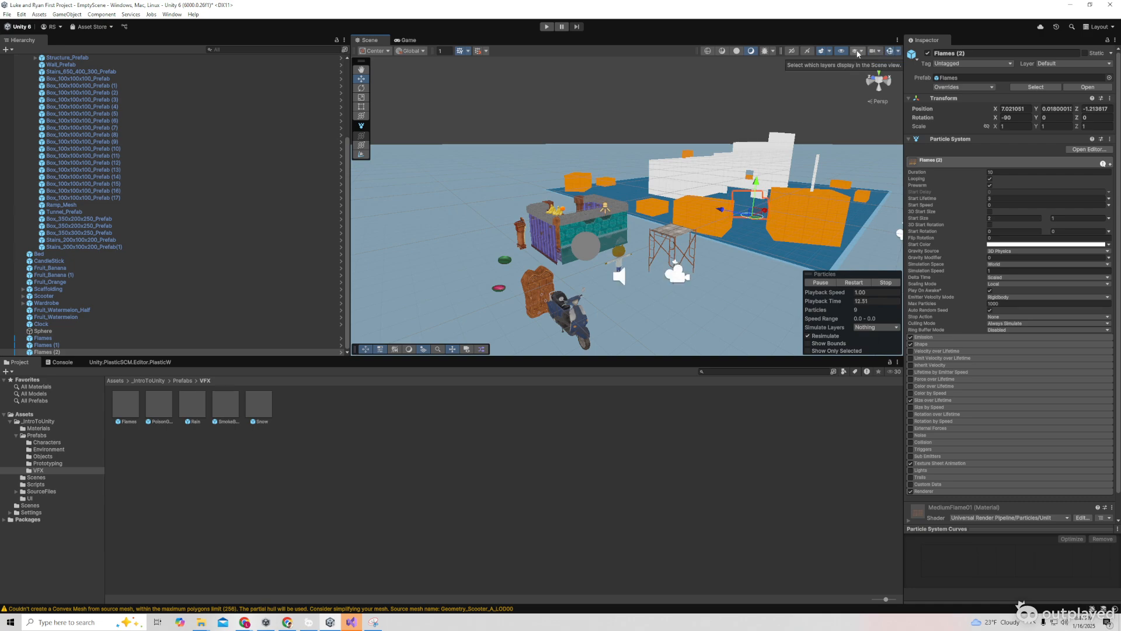
left_click(856, 52)
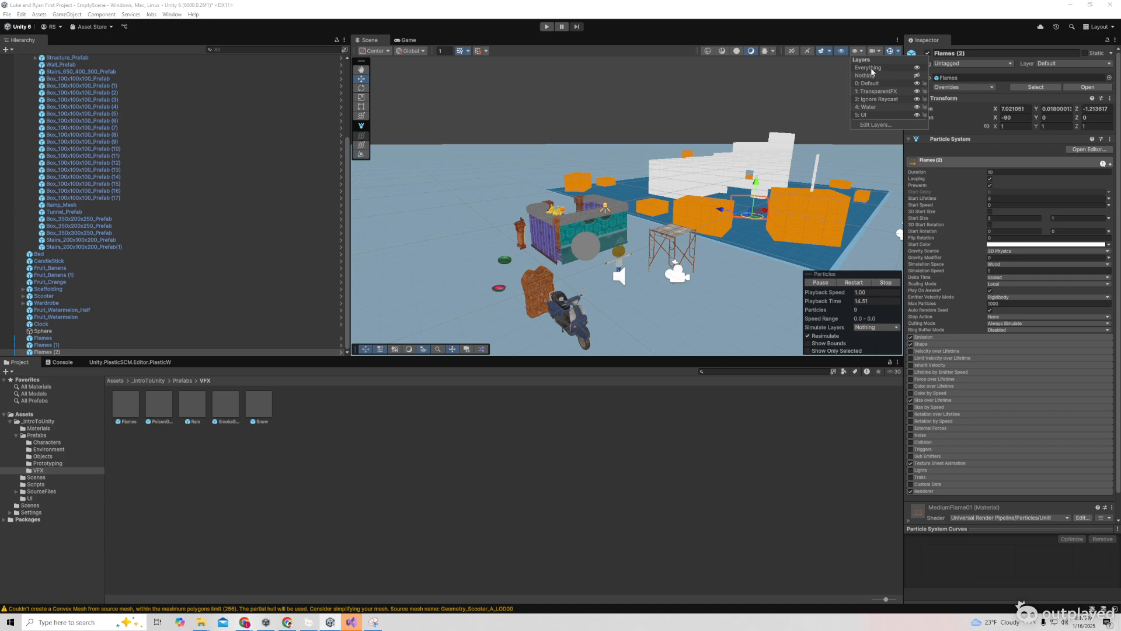
left_click(874, 51)
left_click(875, 52)
left_click(827, 53)
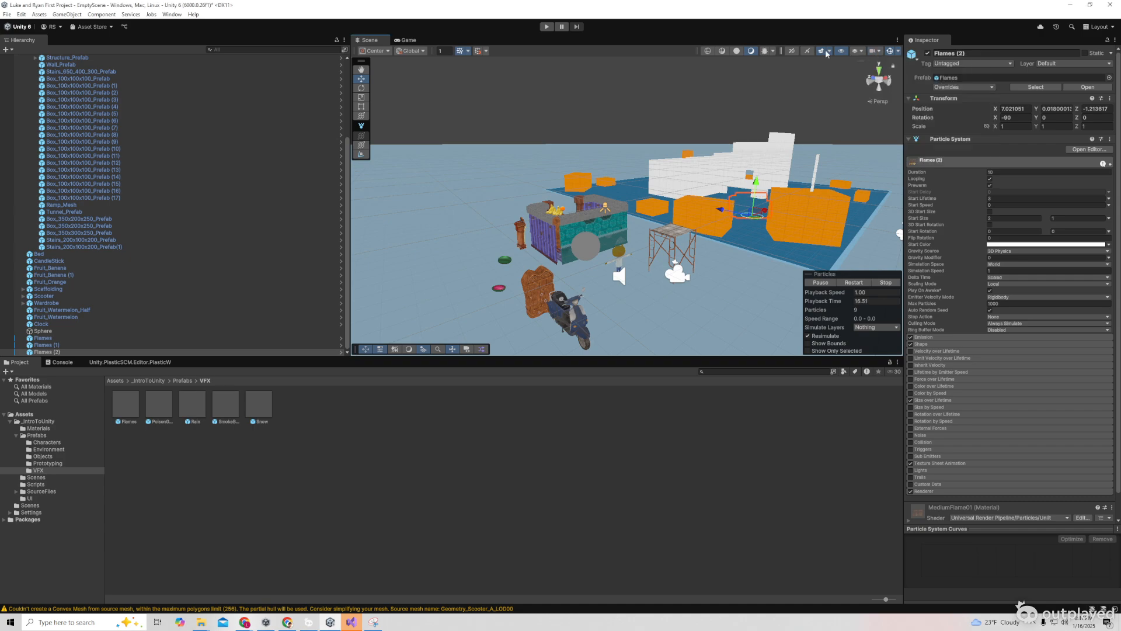
Play-test the scene in the Game view, walking the character around the orange boxes, and stop play mode
left_click(408, 40)
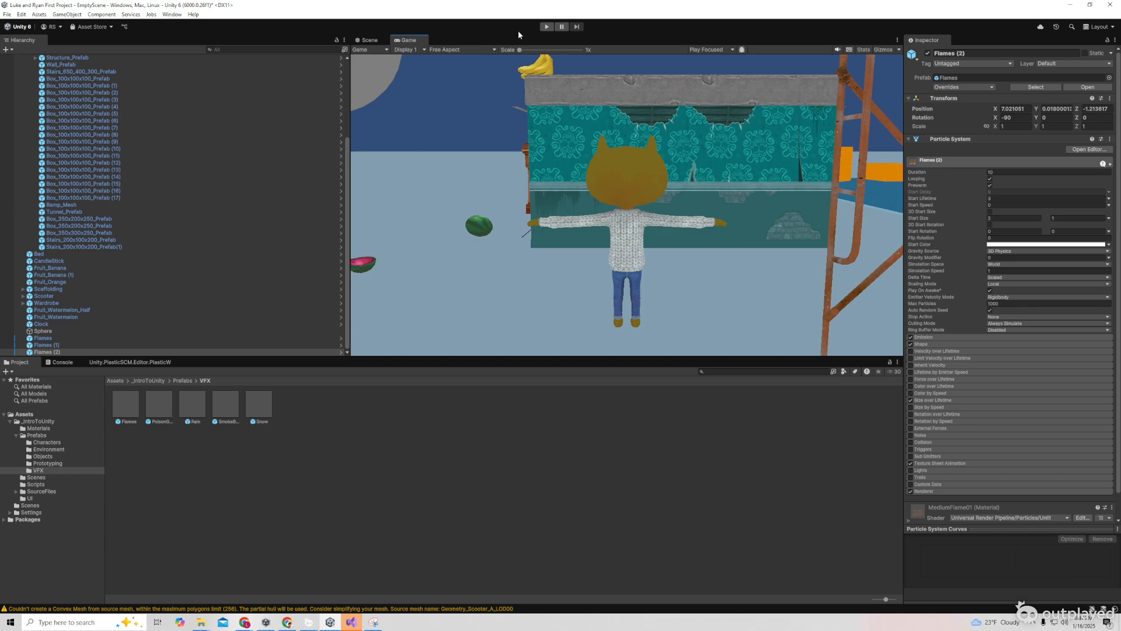
left_click(551, 28)
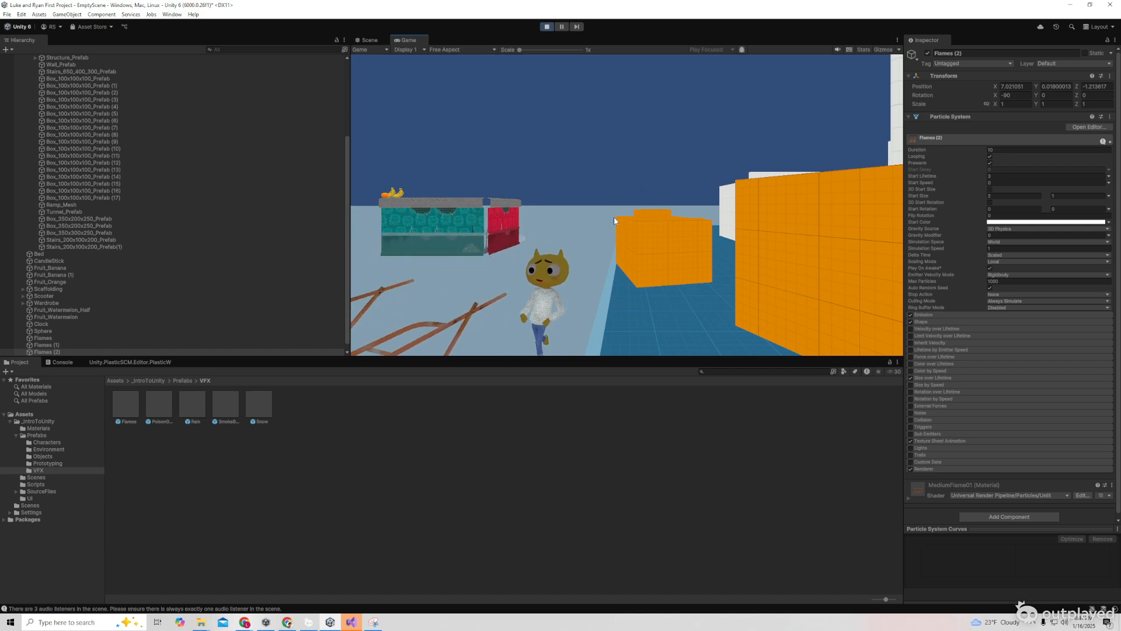
key("d")
key("w")
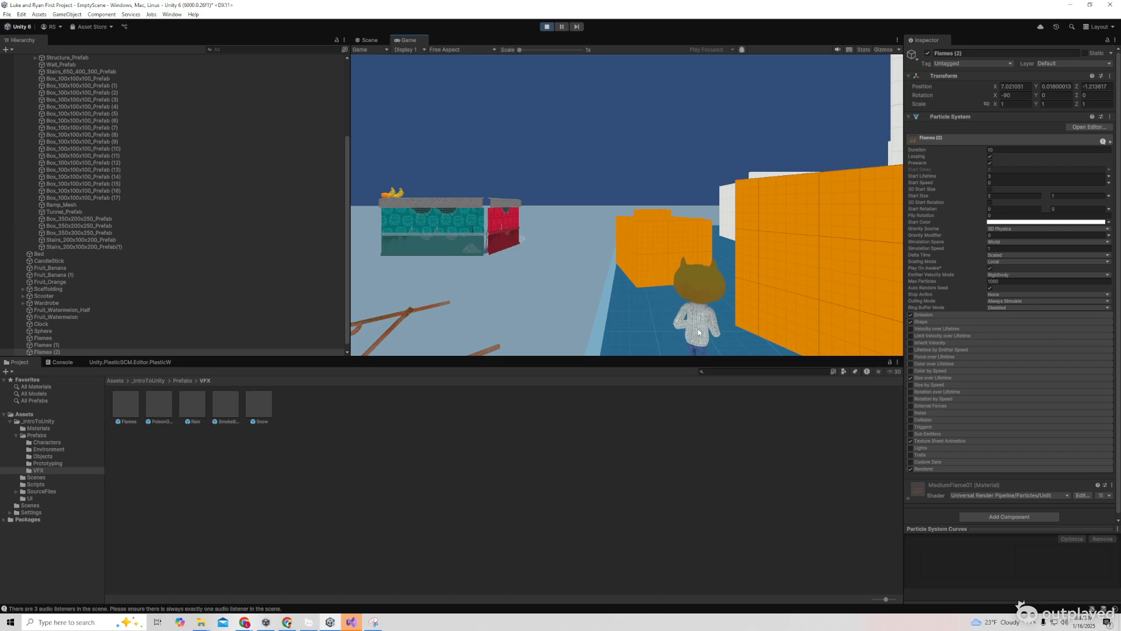
key("d")
key("a")
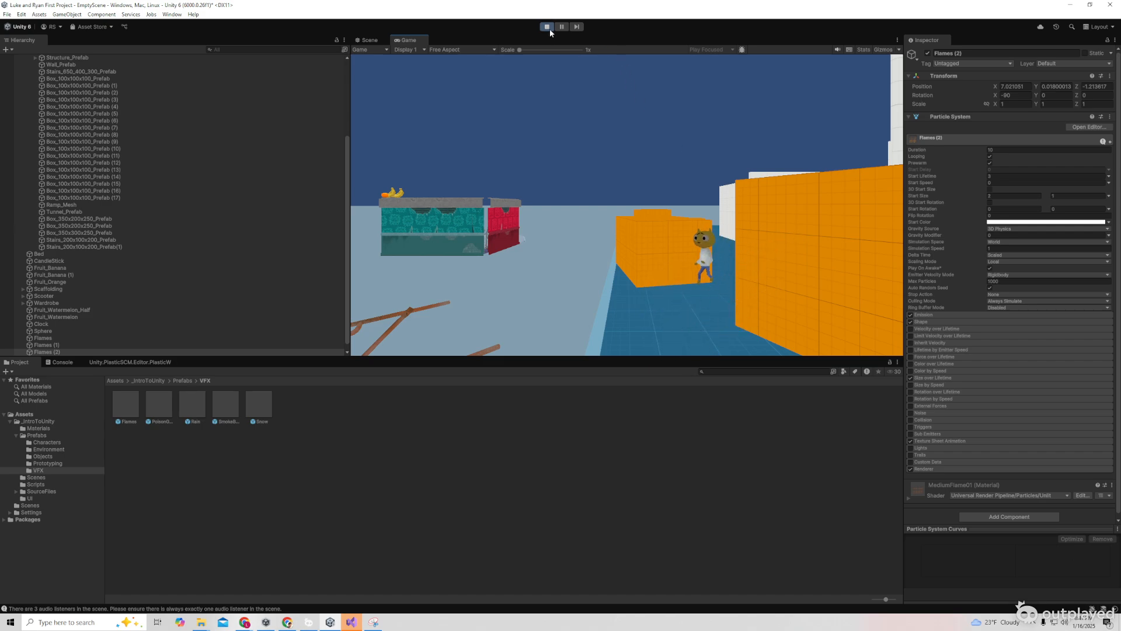
left_click(547, 27)
Deactivate the Main Camera object in the scene
scroll(116, 134, "up", 5)
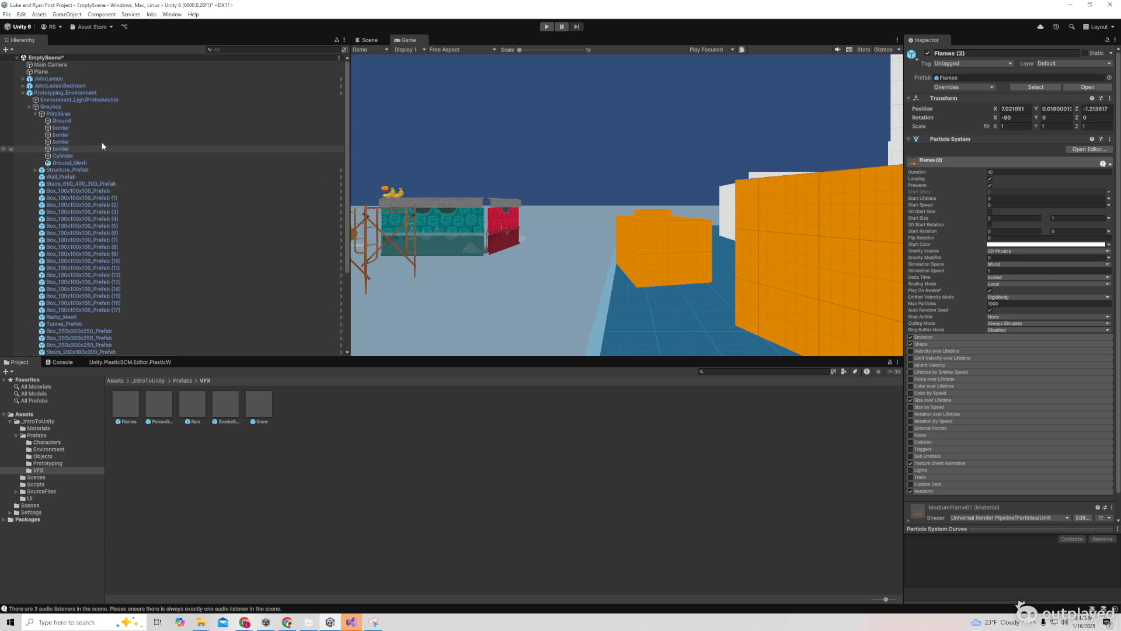
left_click(52, 65)
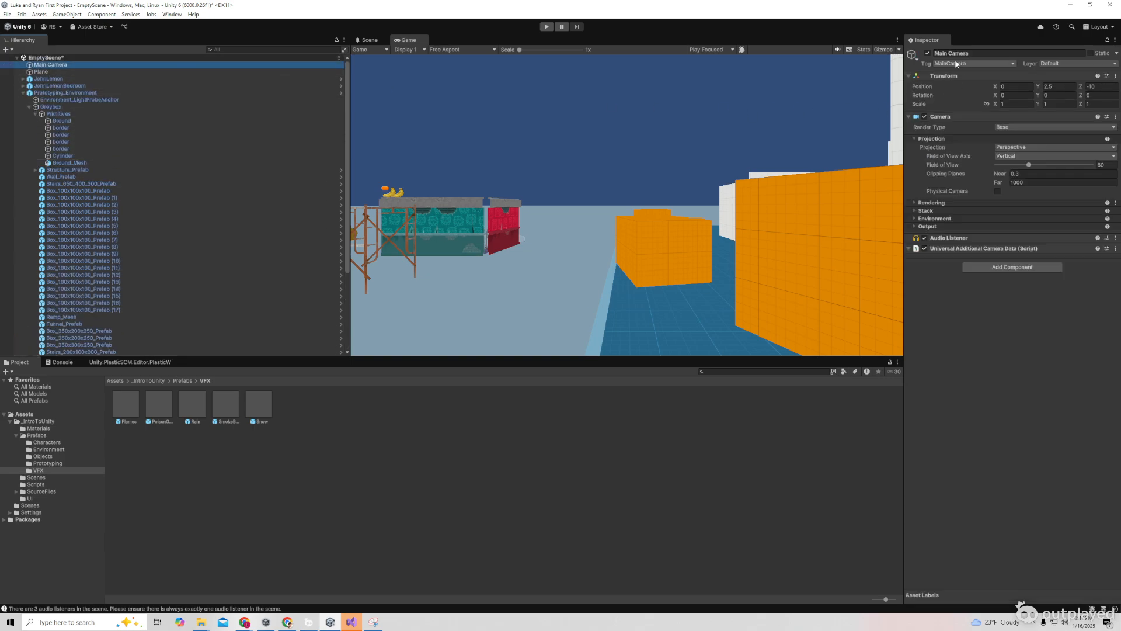
left_click(928, 53)
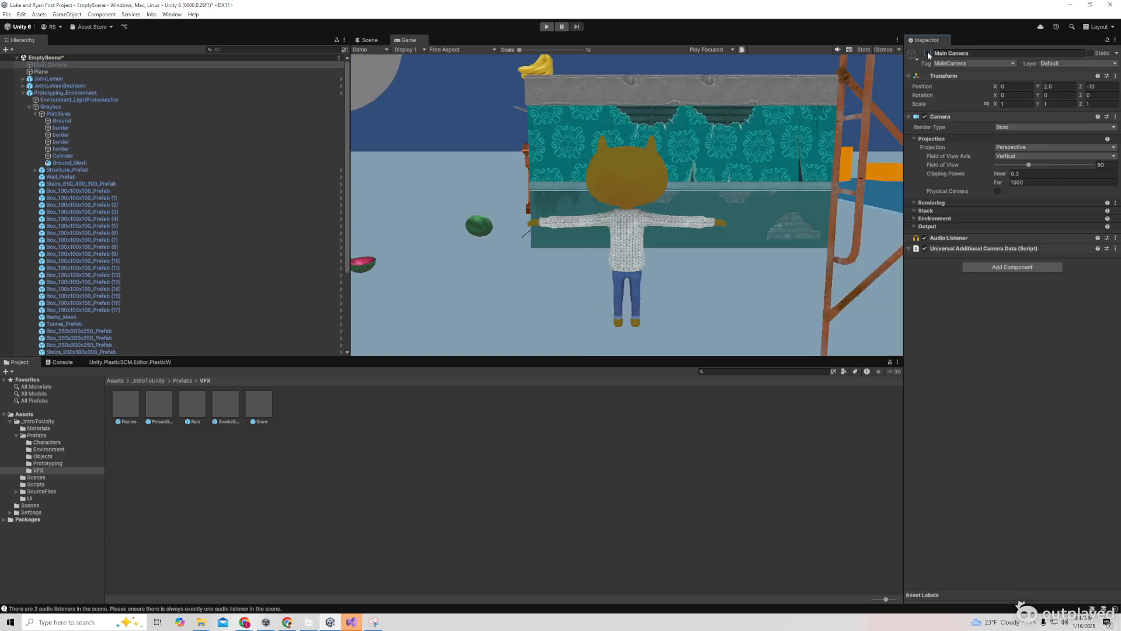
Start a play-test and walk the character past the scooter and sphere toward the wardrobe beside the bedroom
left_click(547, 26)
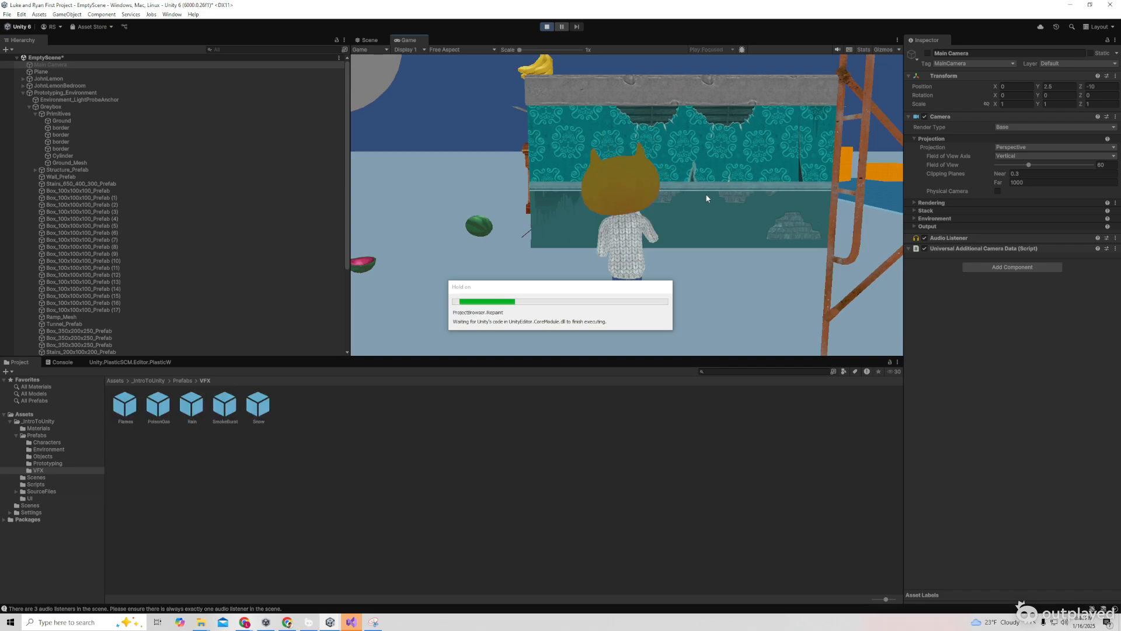
key("w")
key("a")
key("w")
key("a")
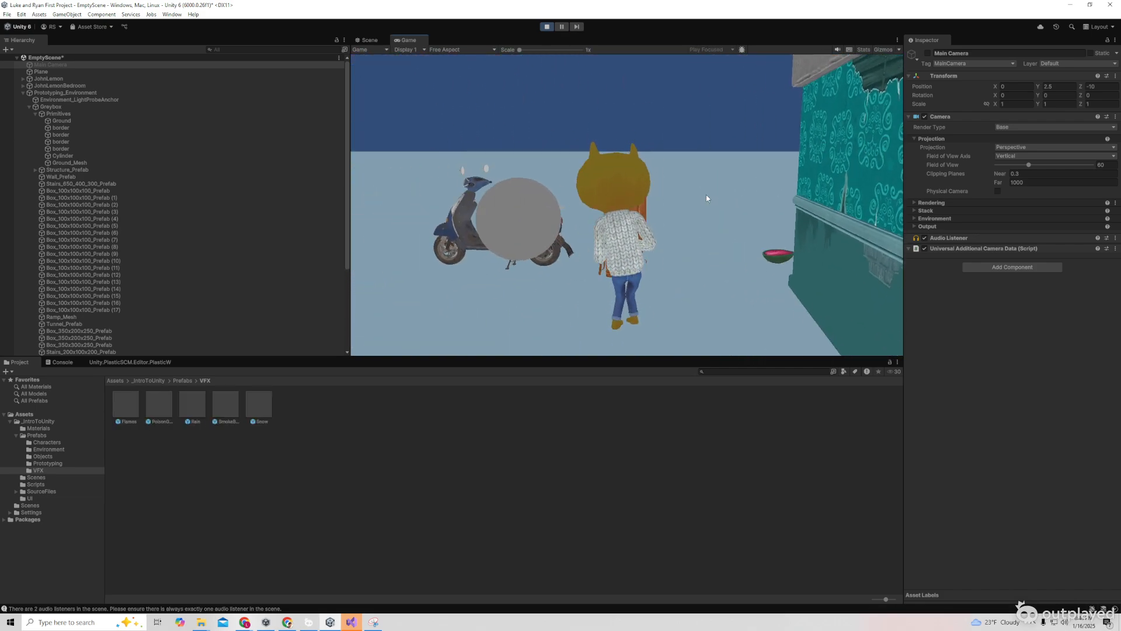
key("w")
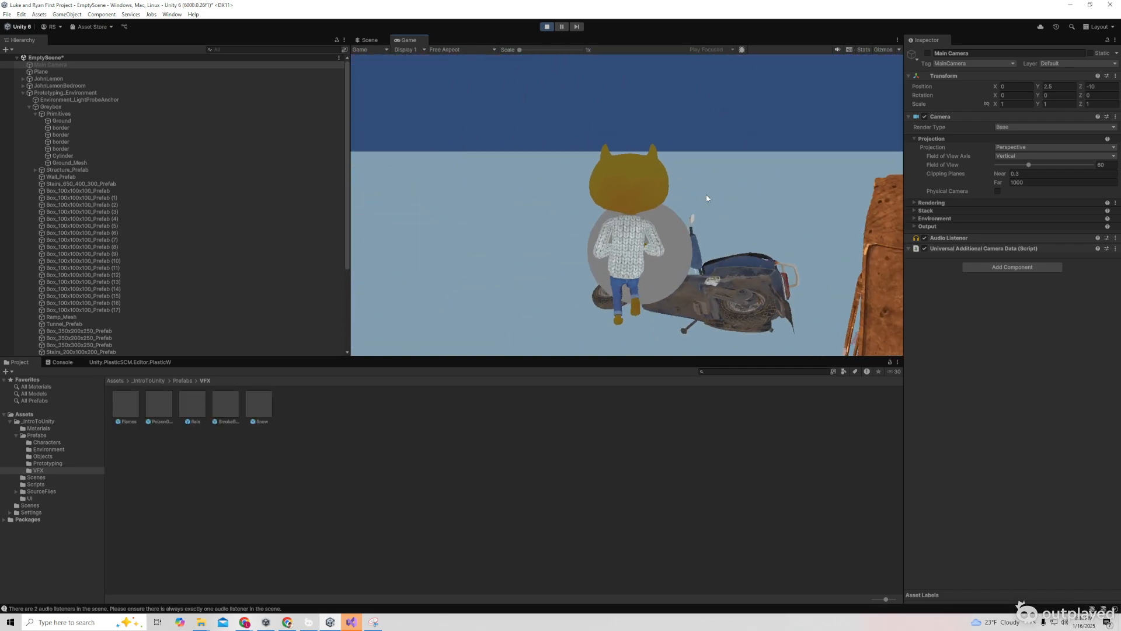
key("d")
key("w")
key("d")
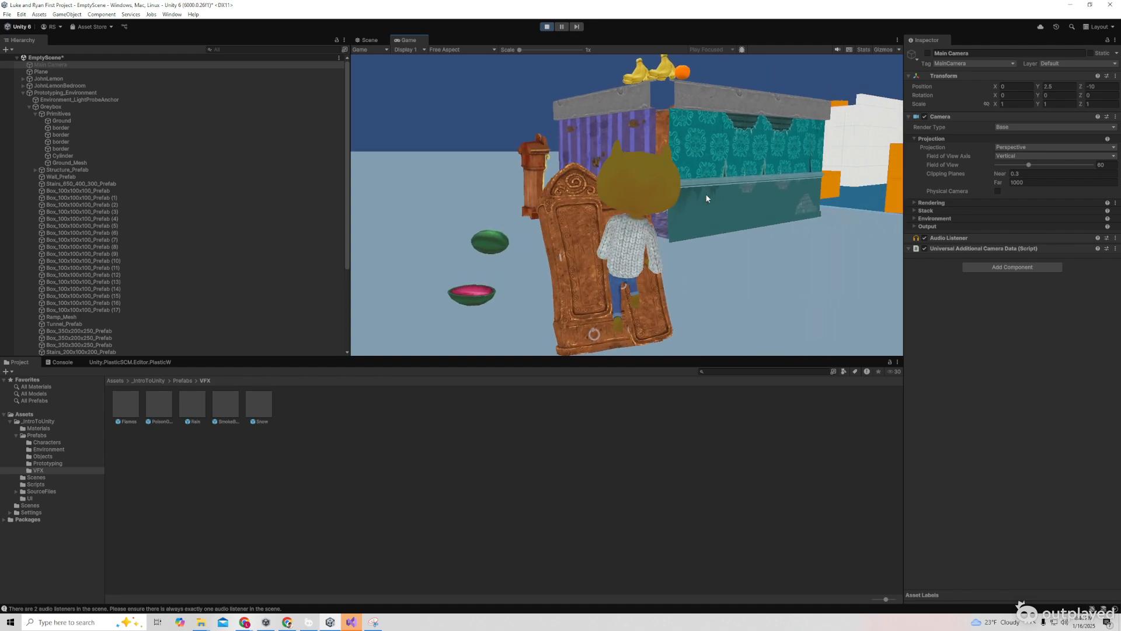
Walk the character through the bedroom walls and over to the orange boxes, and stop play mode
key("a")
key("d")
key("w")
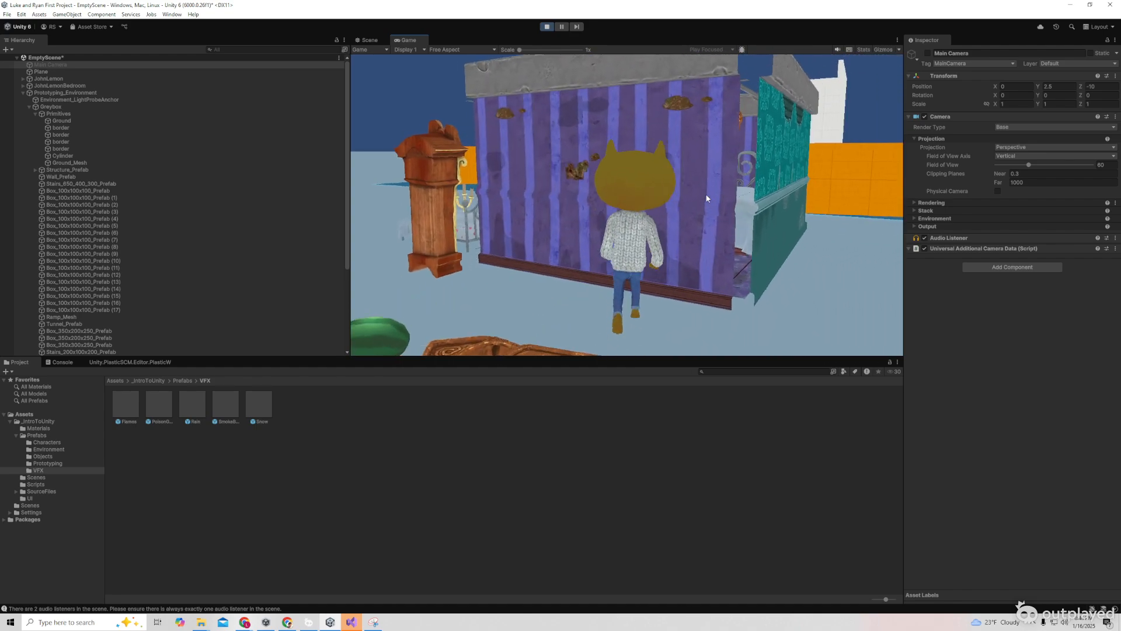
key("w")
key("d")
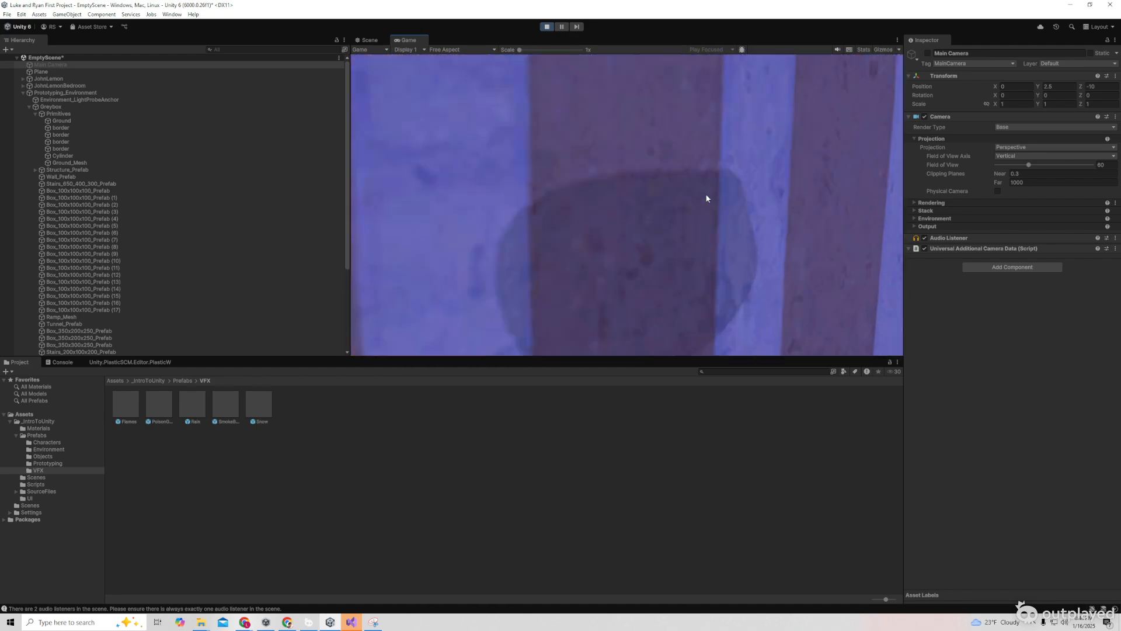
key("w")
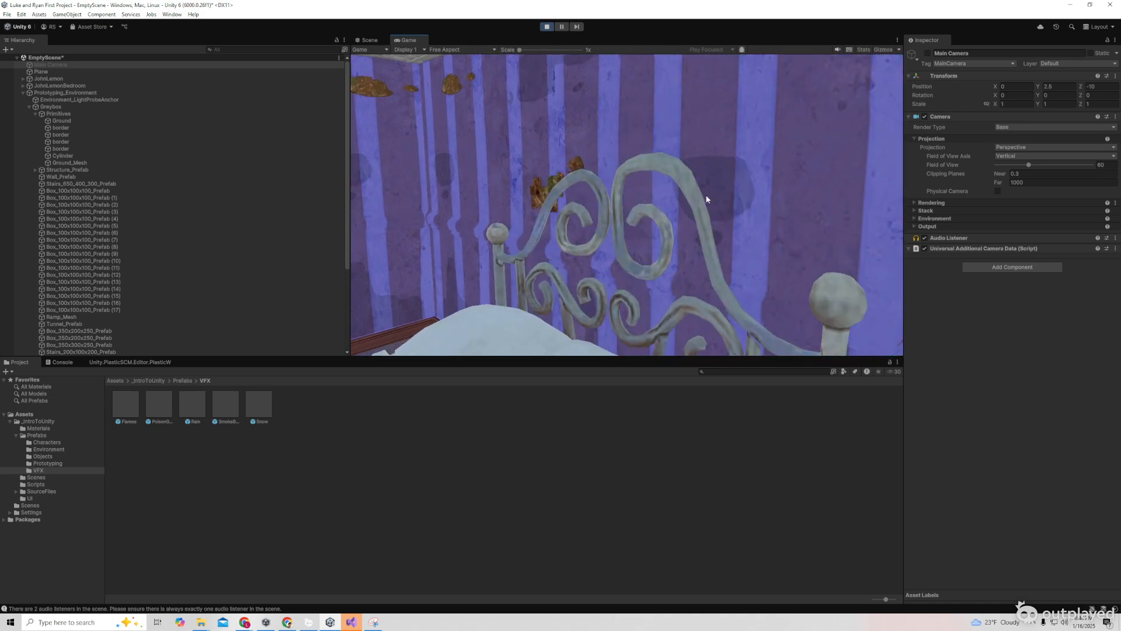
key("a")
key("w")
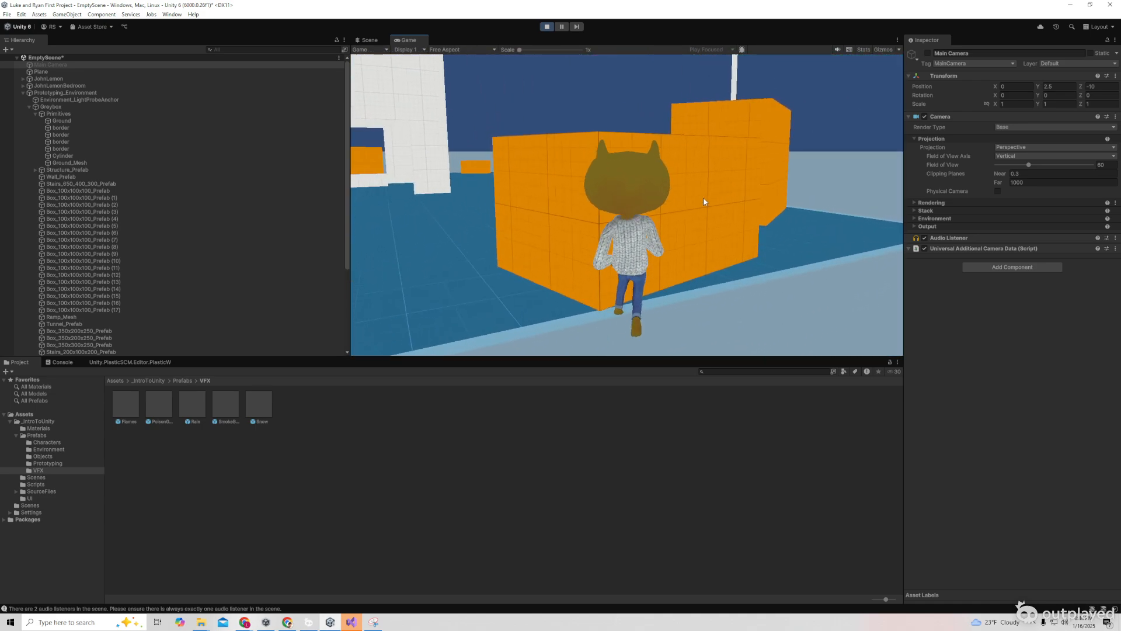
key("a")
key("w")
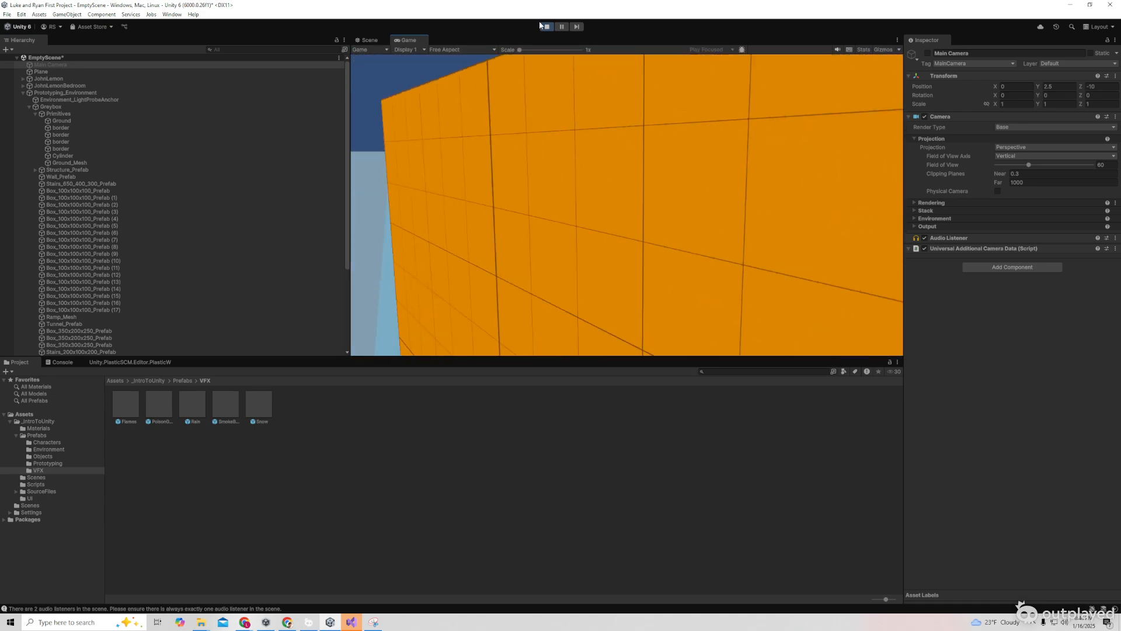
key("ctrl+p")
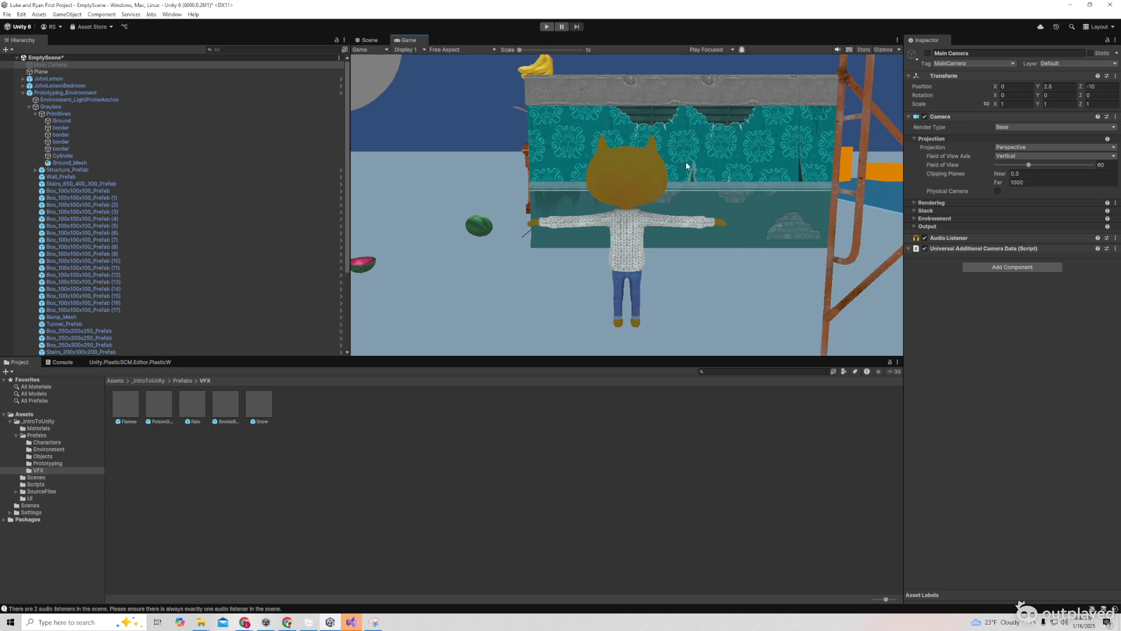
Return to the Scene view and restore the Default editor layout
left_click(370, 41)
double_click(370, 40)
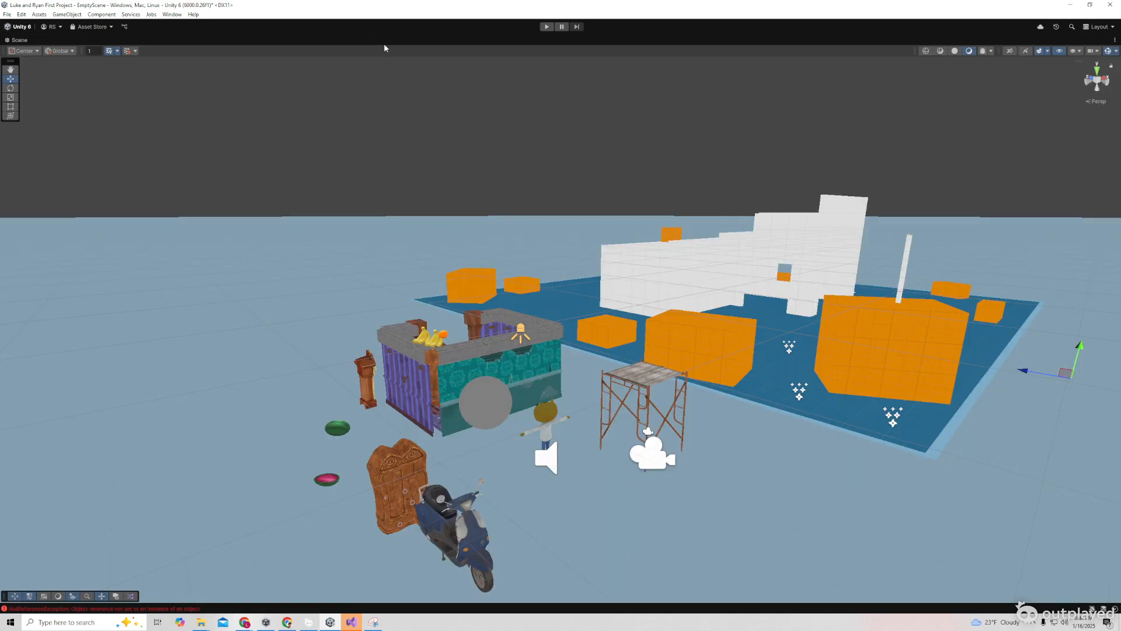
left_click(489, 361)
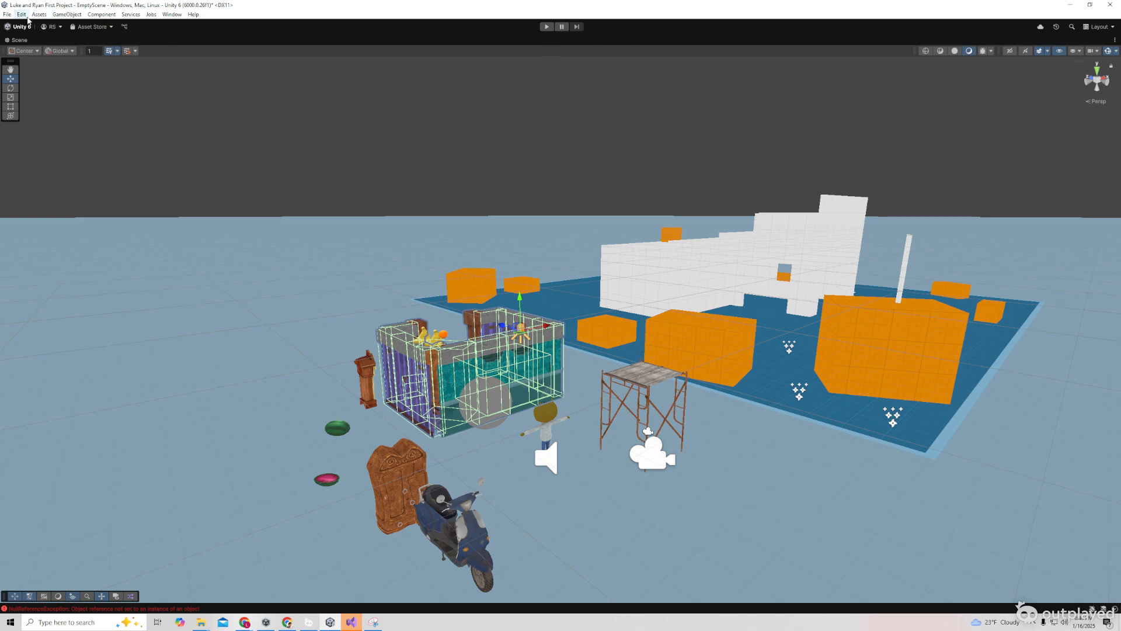
left_click(1100, 26)
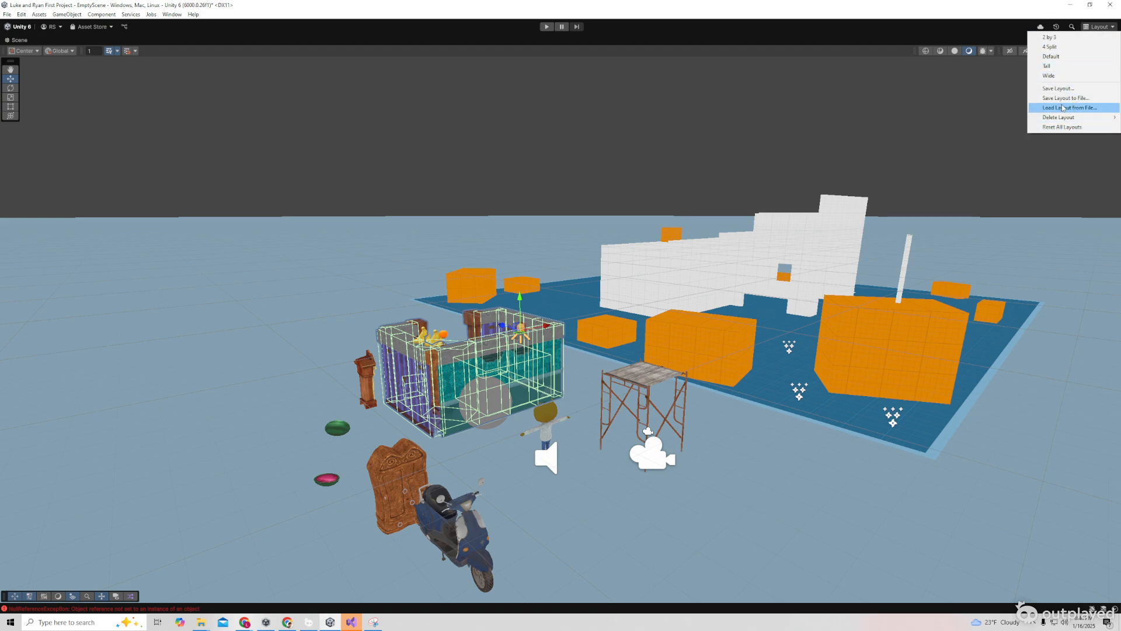
left_click(1056, 57)
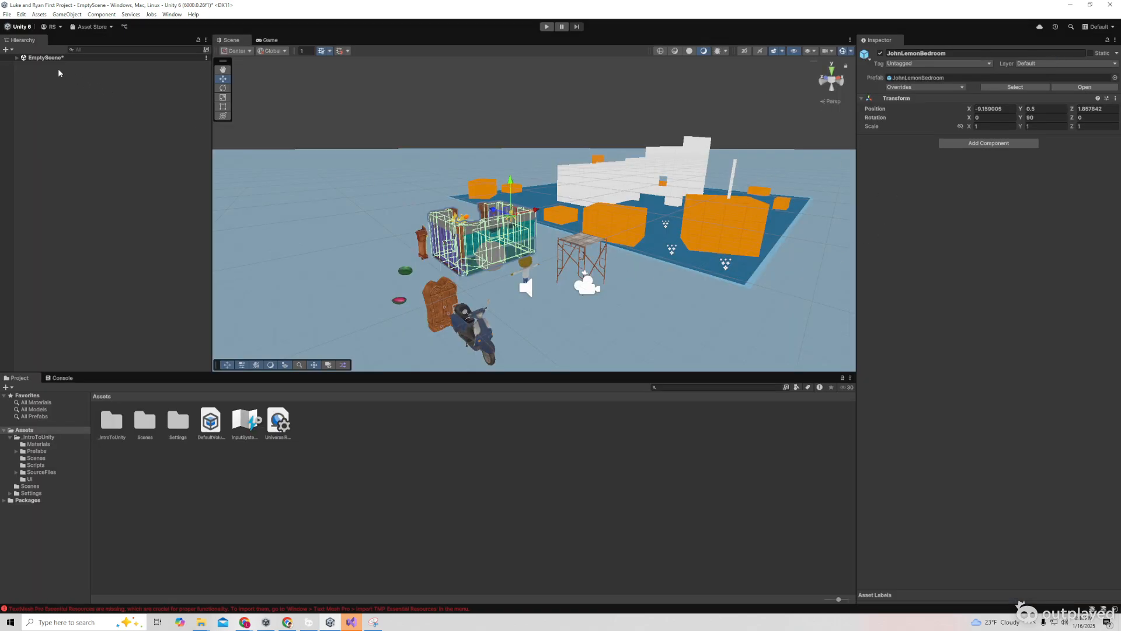
Add a Mesh Collider component to JohnLemonBedroom
left_click(487, 241)
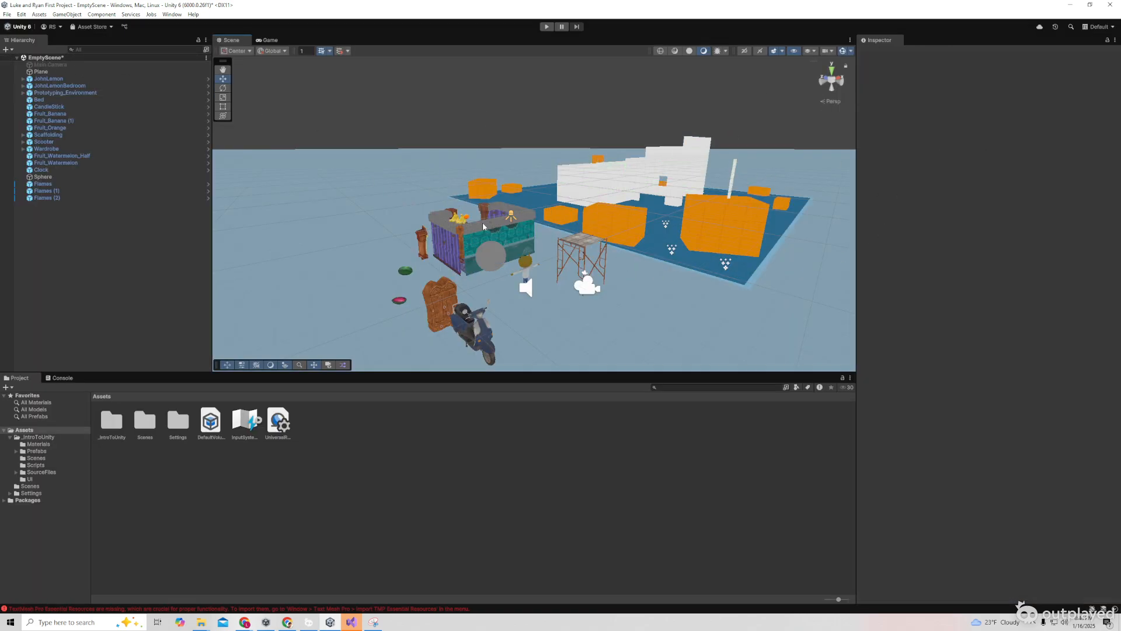
left_click(996, 143)
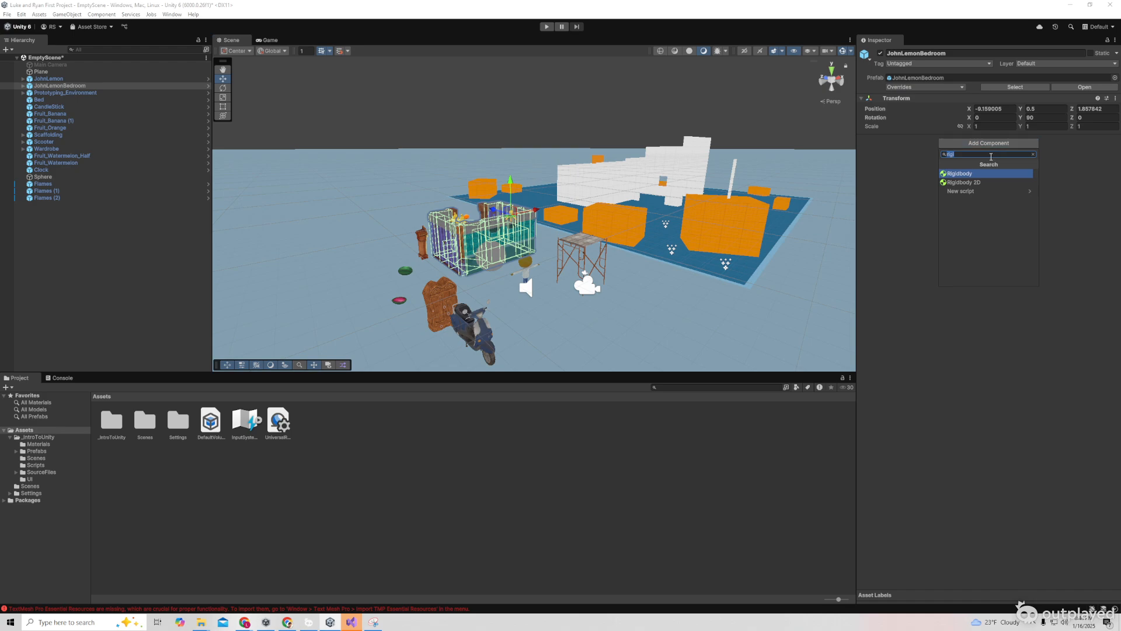
type("col")
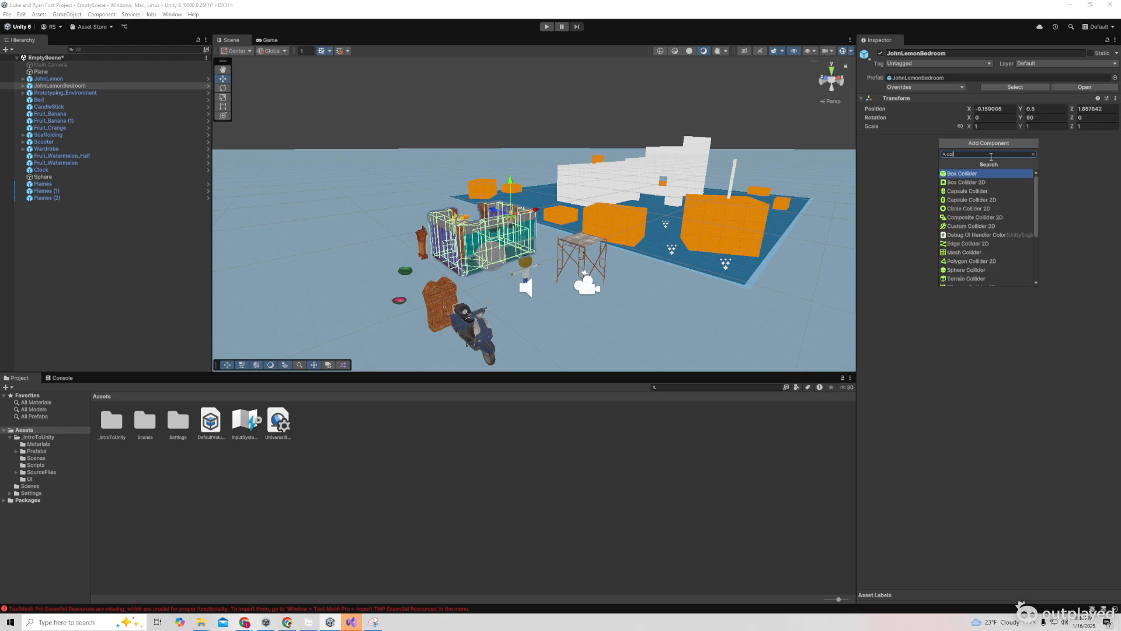
key("BackSpace")
key("BackSpace")
key("BackSpace")
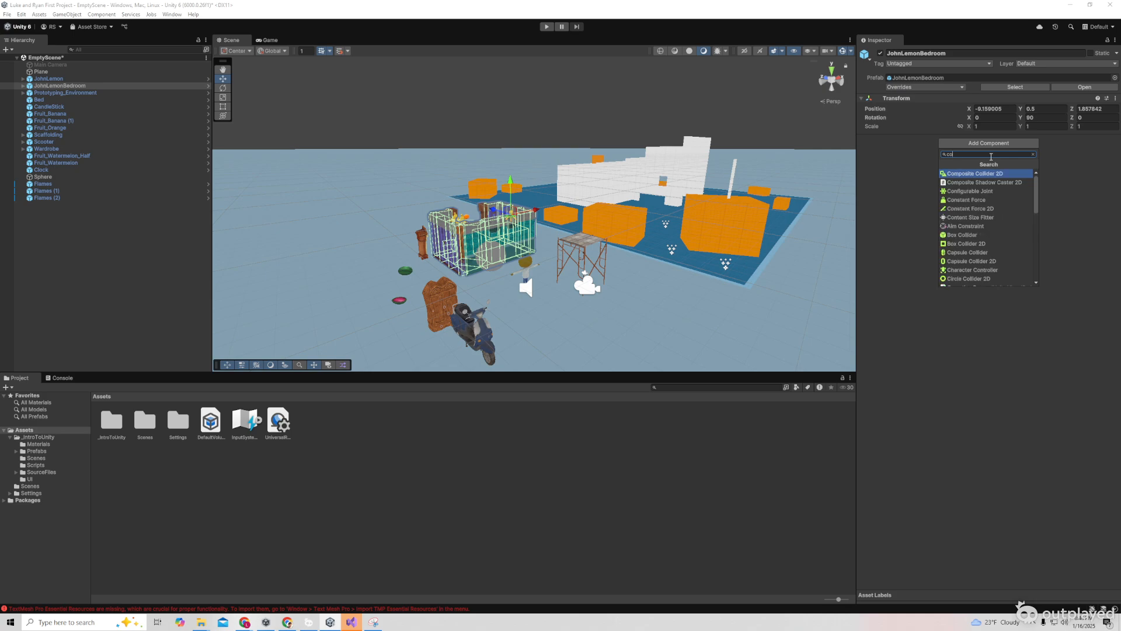
type("mesh")
key("Return")
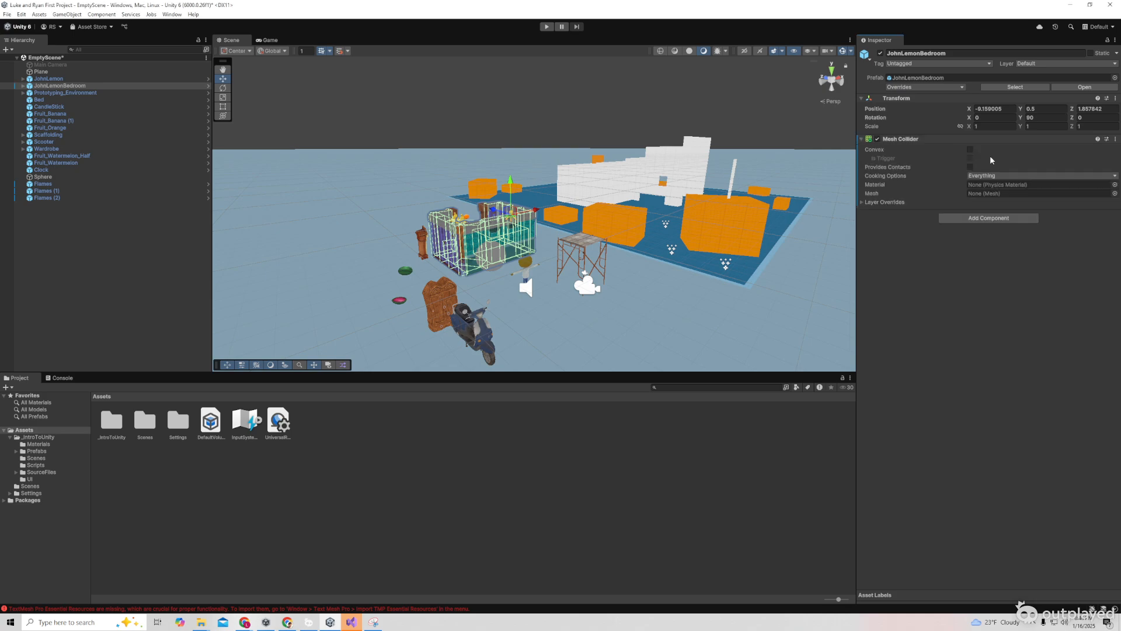
Add a Mesh Collider component to Prototyping_Environment
left_click(629, 226)
left_click(964, 143)
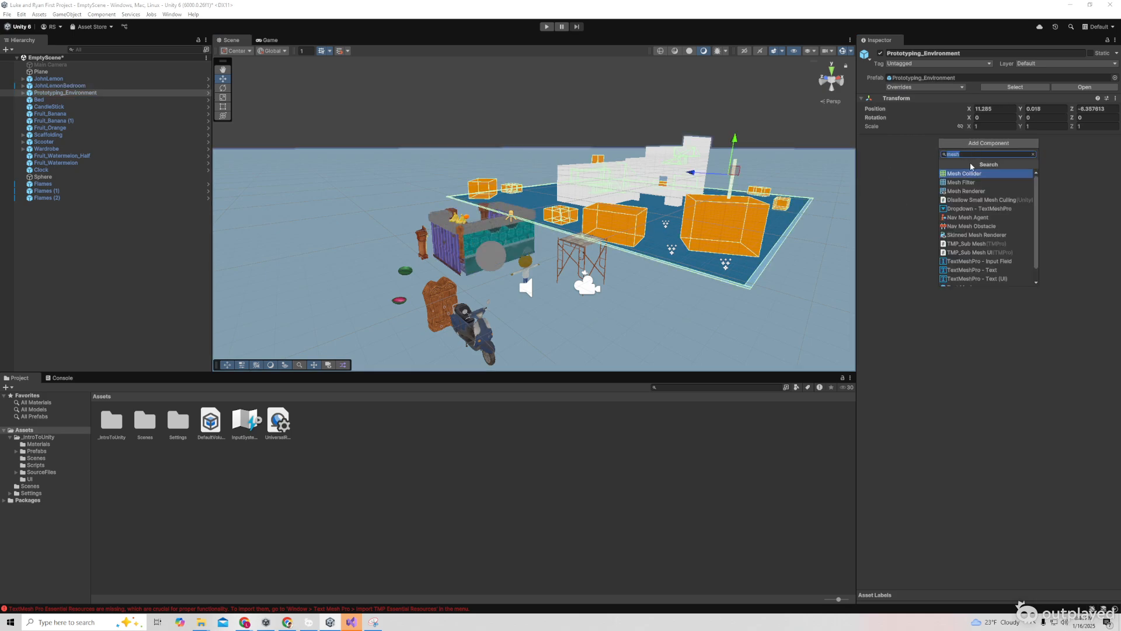
left_click(971, 174)
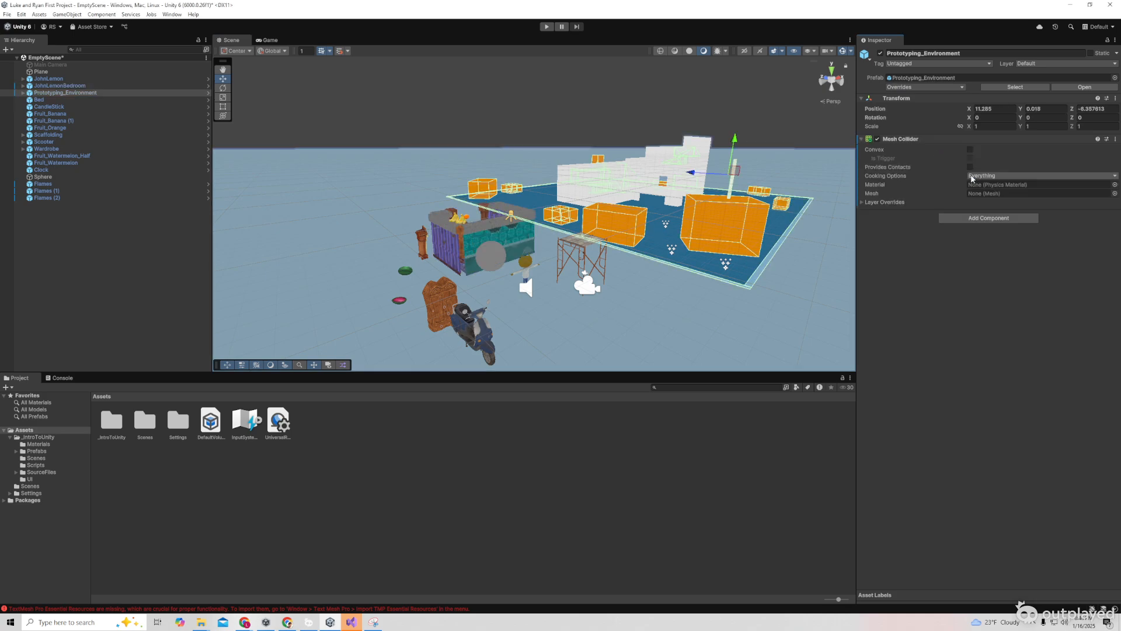
Play-test whether the character collides with the bedroom walls, and stop play mode
left_click(546, 26)
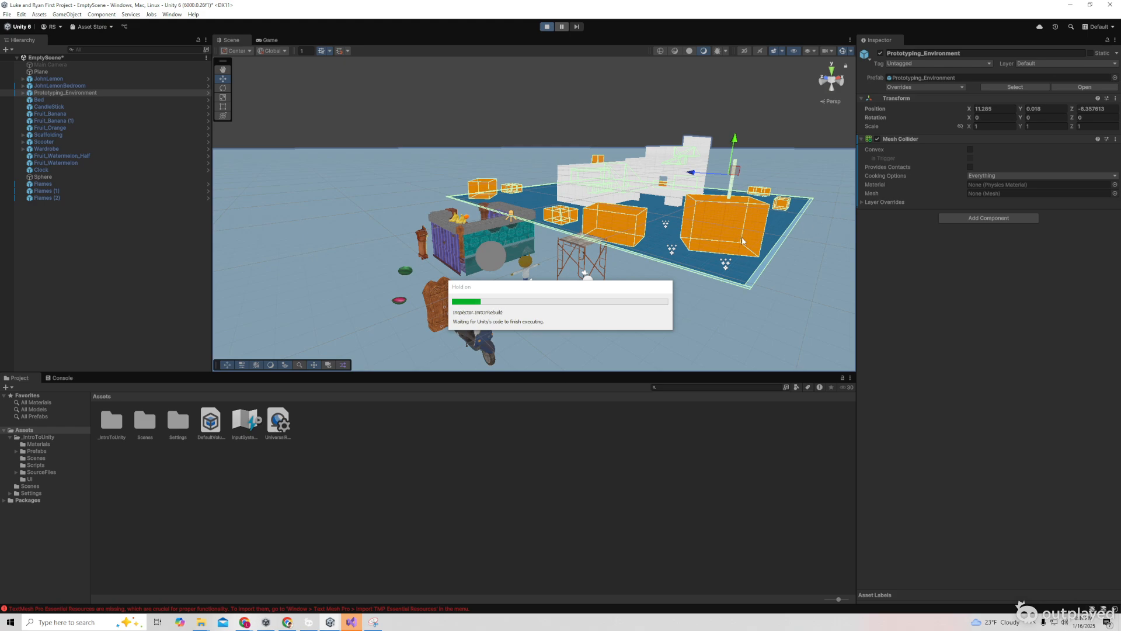
key("w")
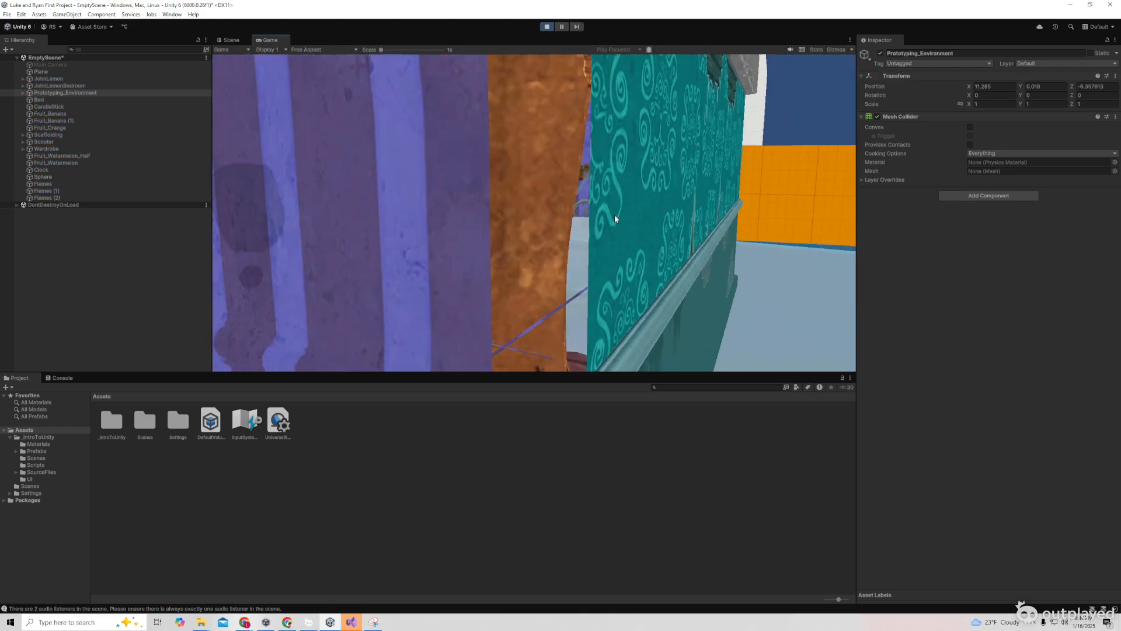
left_click(547, 27)
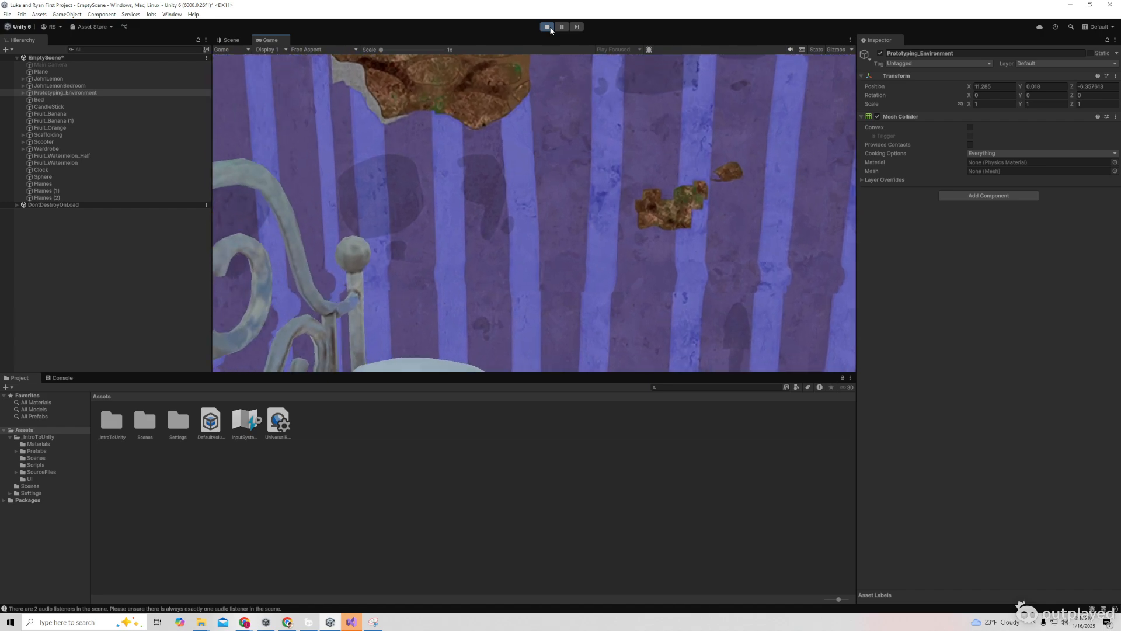
Add a Box Collider component to JohnLemonBedroom alongside its Mesh Collider
left_click(503, 232)
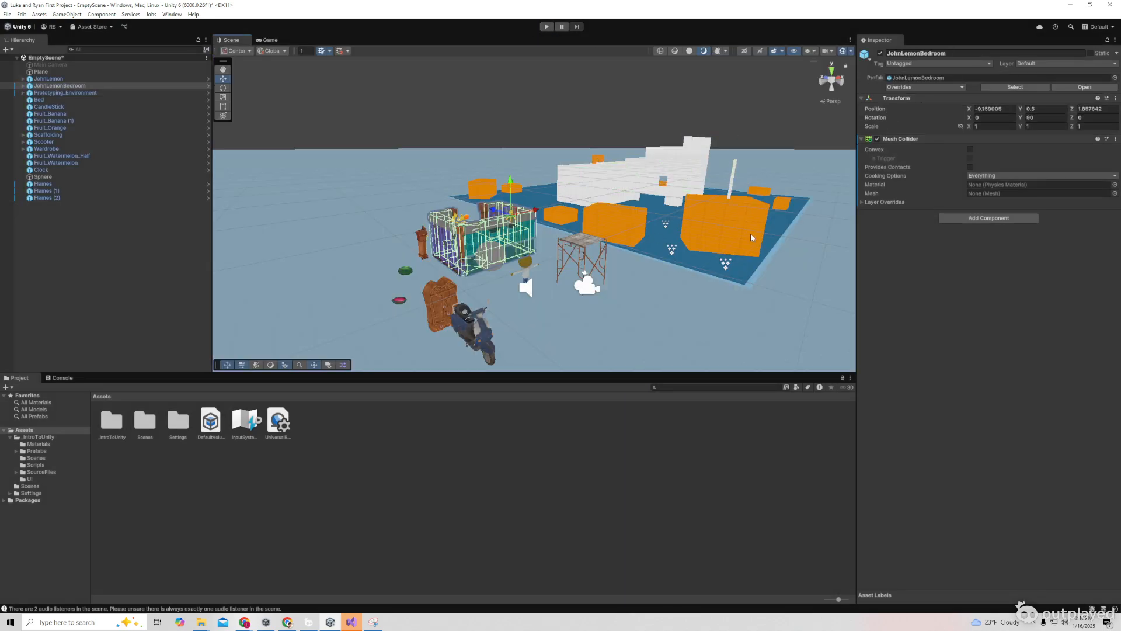
left_click(985, 218)
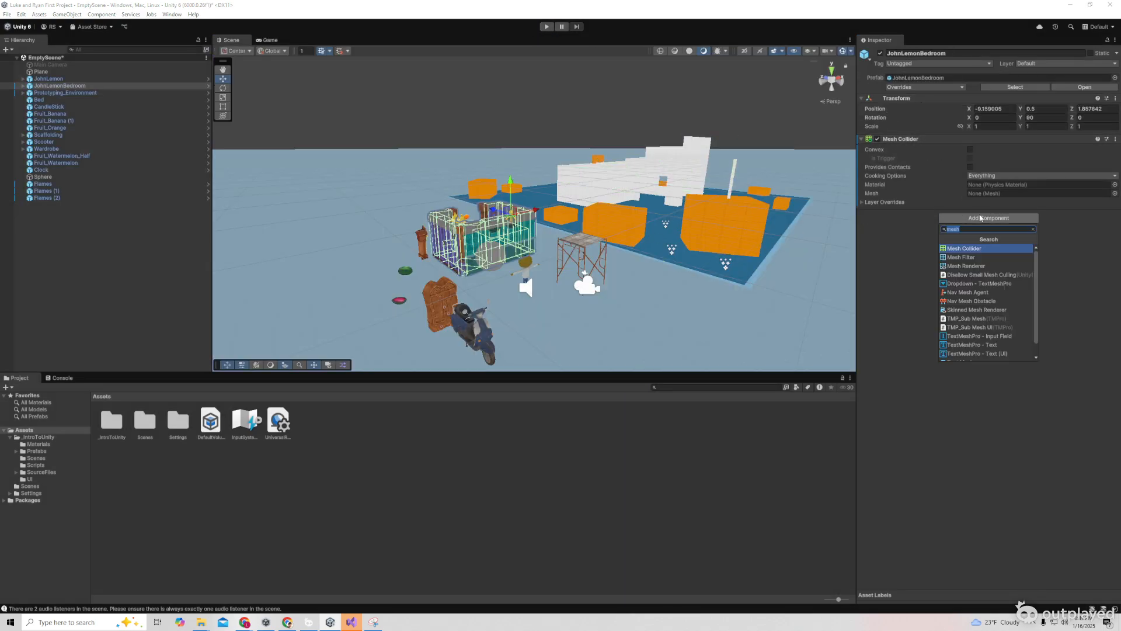
type("b")
left_click(977, 257)
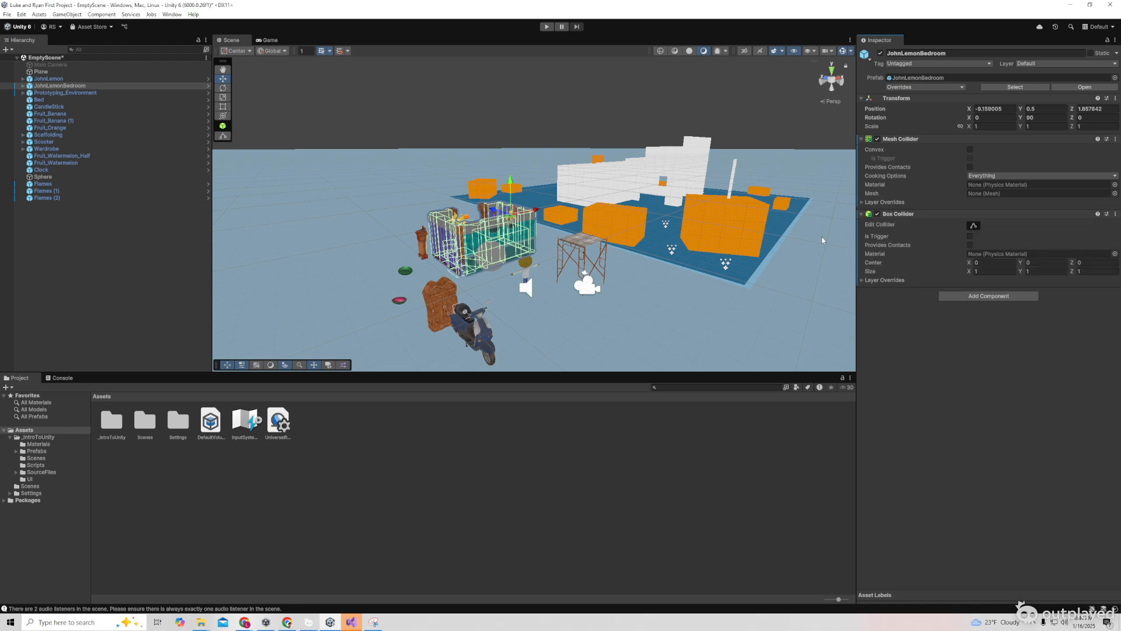
Reselect the whole JohnLemonBedroom object and shift it along X to about -7.66
left_click(973, 226)
left_click(498, 236)
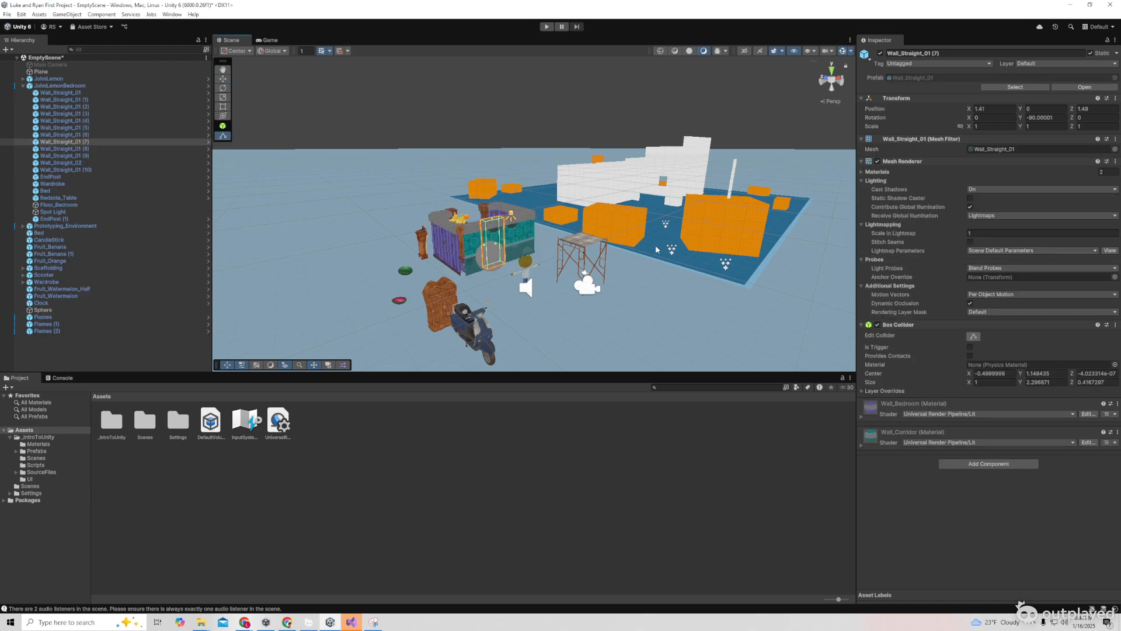
left_click(59, 85)
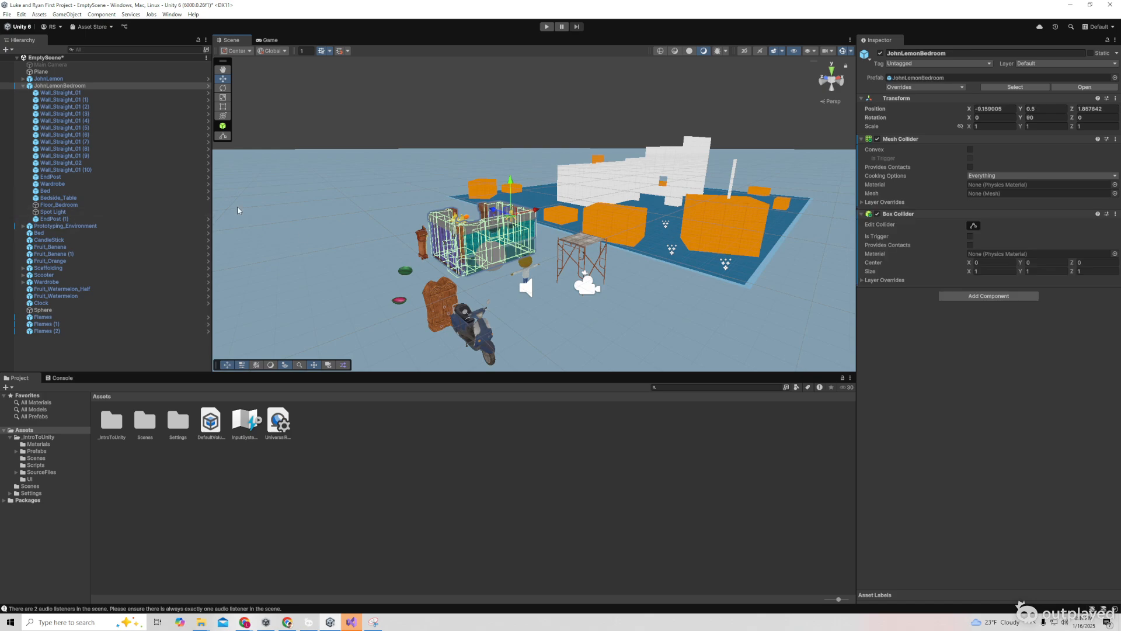
left_click(974, 225)
left_click(973, 227)
mouse_move(538, 213)
left_mouse_down()
mouse_move(474, 222)
mouse_move(555, 207)
left_mouse_up()
Stretch the JohnLemonBedroom Box Collider horizontally to a size of about 2.73 by 1 by 2.35
left_click(974, 226)
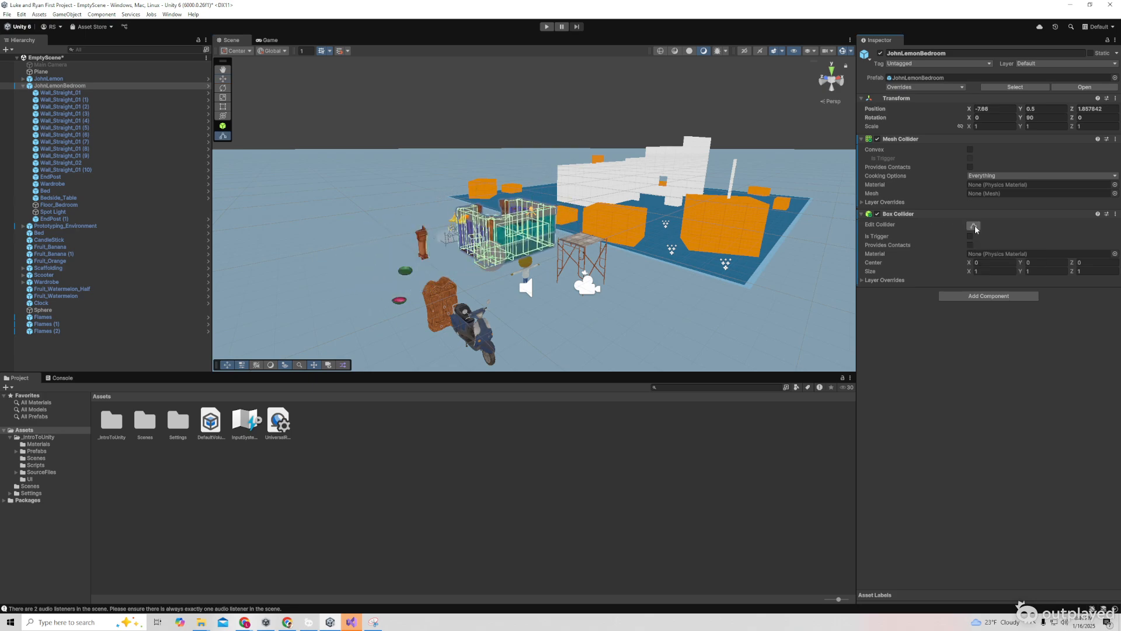
left_click_drag(493, 259, 465, 262)
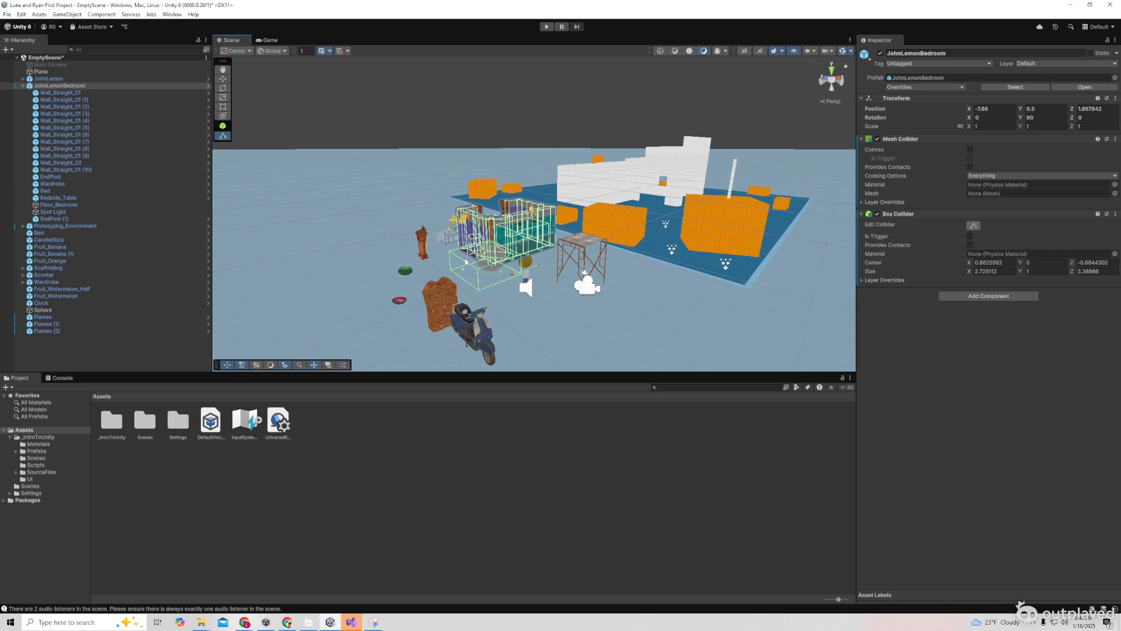
left_click(489, 276)
key("w")
right_click_drag(489, 277, 446, 294)
left_click(533, 241)
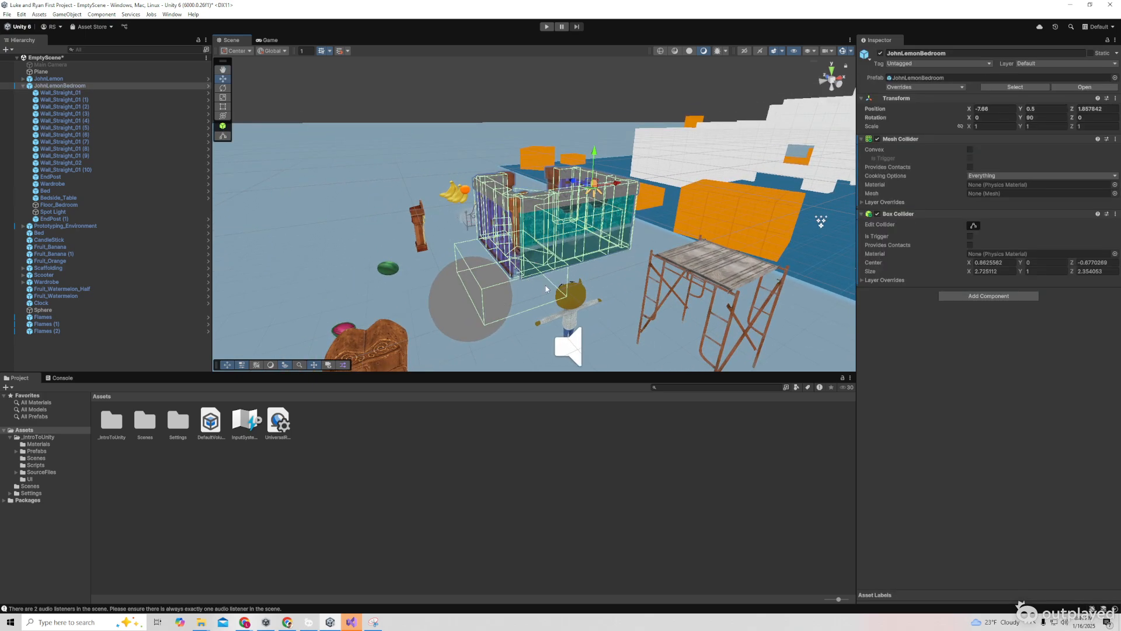
Reshape the bedroom's Box Collider to about 3.01 by 3.05 by 1.40, raising its centre to about 1.03 in Y
left_click(517, 282)
left_click(544, 248)
left_click(973, 226)
left_click_drag(508, 255, 651, 257)
left_click(581, 230)
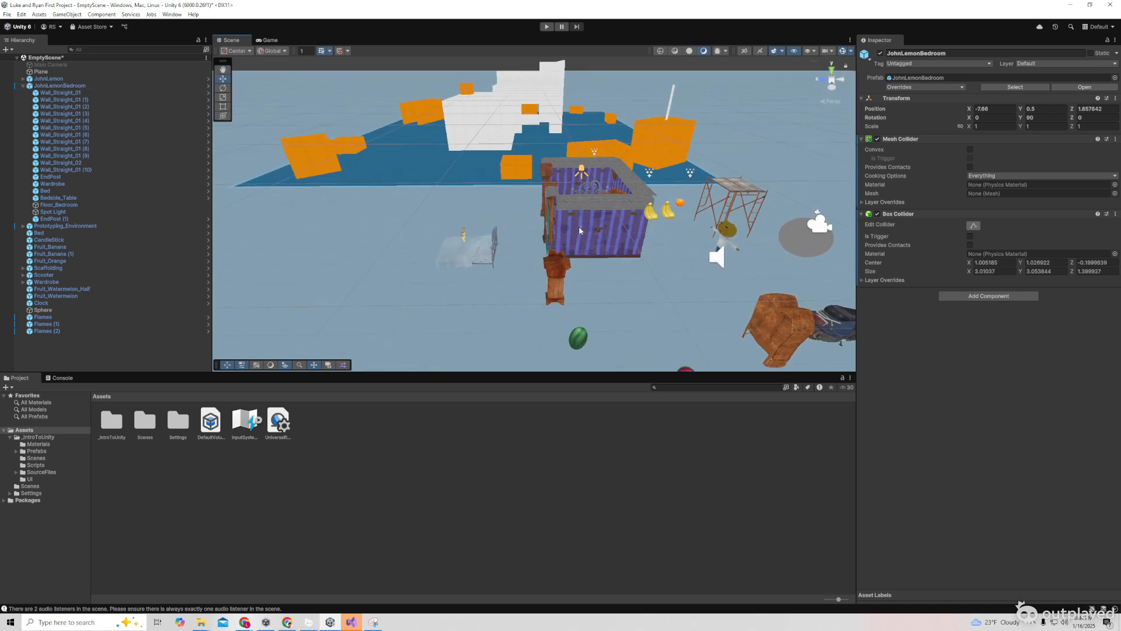
left_click(608, 239)
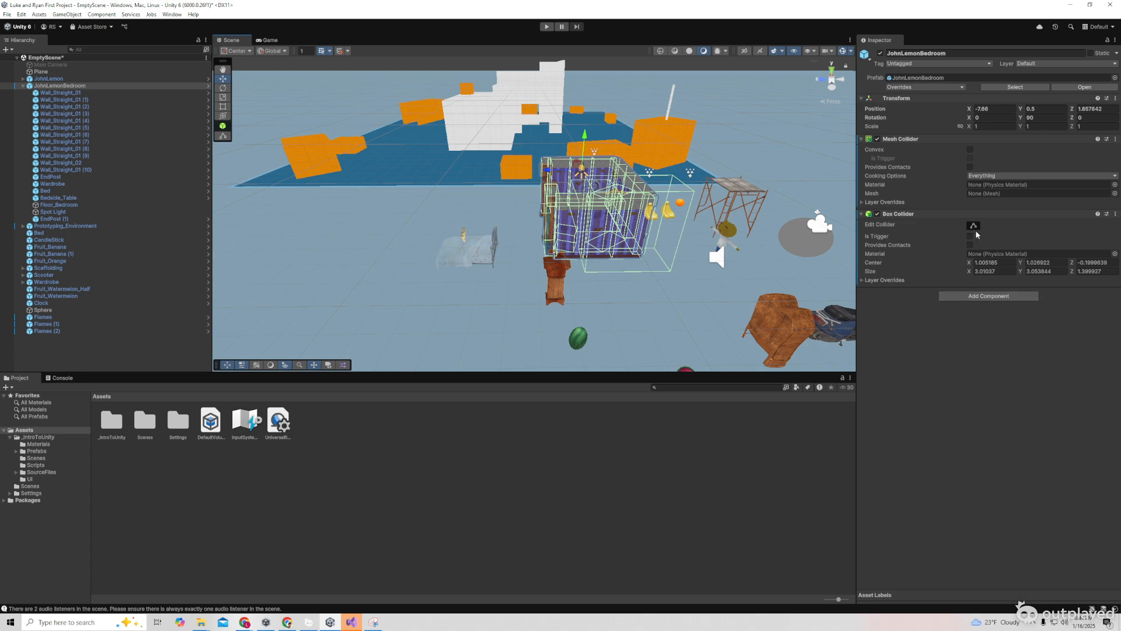
Fit the bedroom's Box Collider more closely to one end of the room, at about 3.40 by 2.35 by 1.23
left_click(973, 226)
left_click_drag(588, 227, 548, 230)
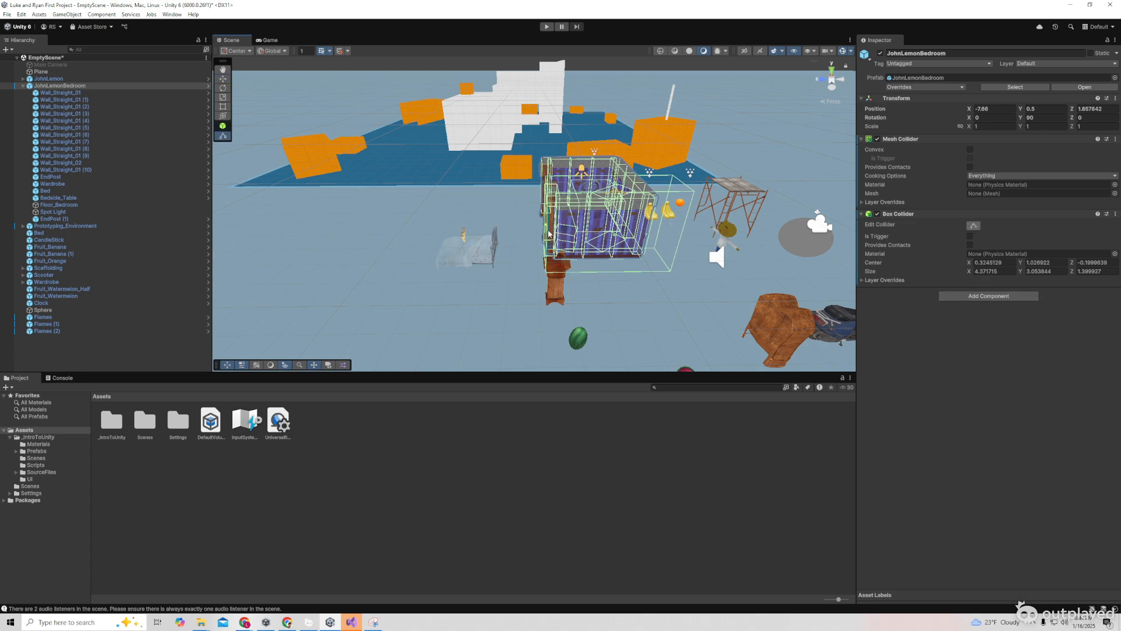
left_click_drag(616, 238, 657, 249)
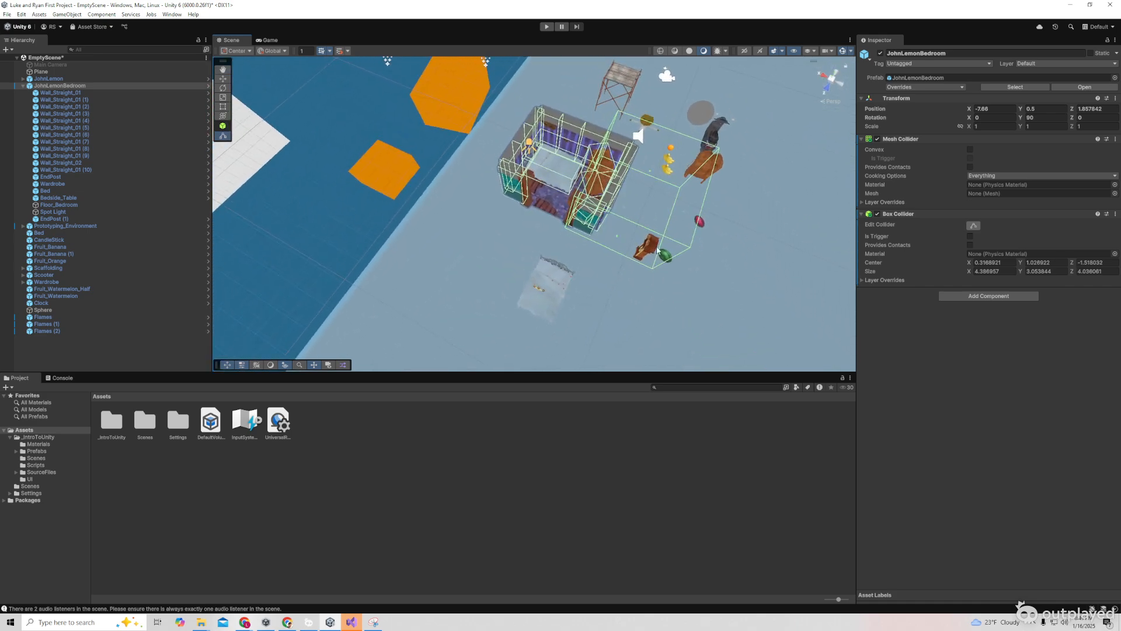
left_click_drag(685, 212, 609, 199)
left_click_drag(613, 158, 611, 167)
left_click_drag(680, 190, 263, 86, "alt")
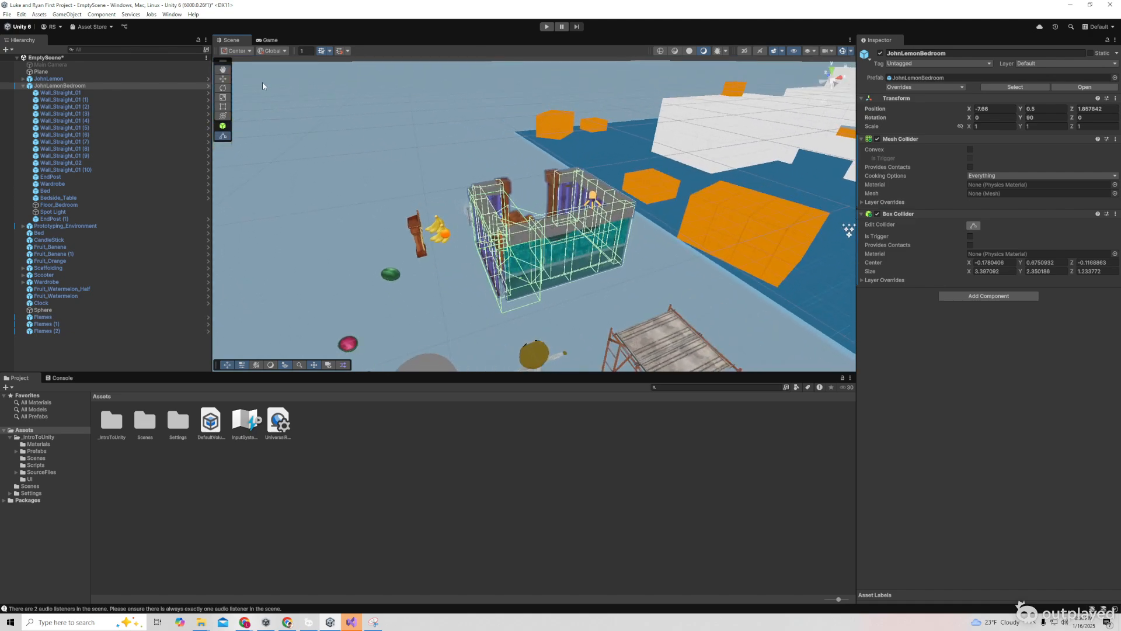
Move JohnLemonBedroom along X to -7.84 and extend its Box Collider's height to about 2.64
left_click(223, 79)
left_click_drag(618, 193, 612, 195)
left_click(973, 226)
left_click_drag(493, 217, 493, 210)
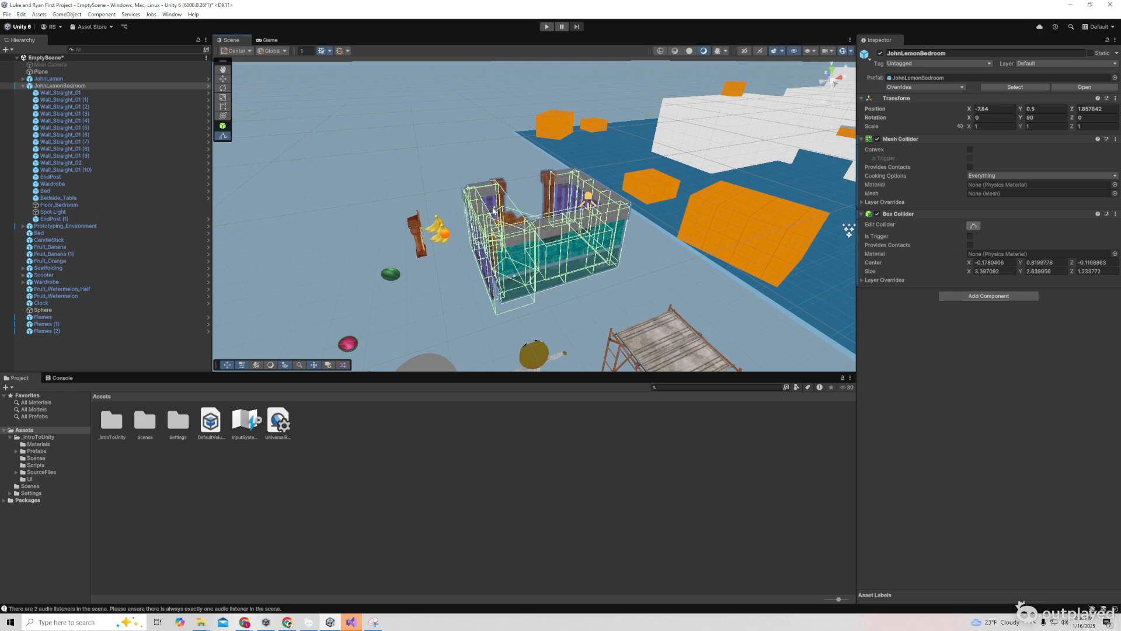
Play-test the character's collisions with the bedroom and orange blocks, trying Provides Contacts on the bedroom's Box Collider before stopping play mode
left_click(548, 27)
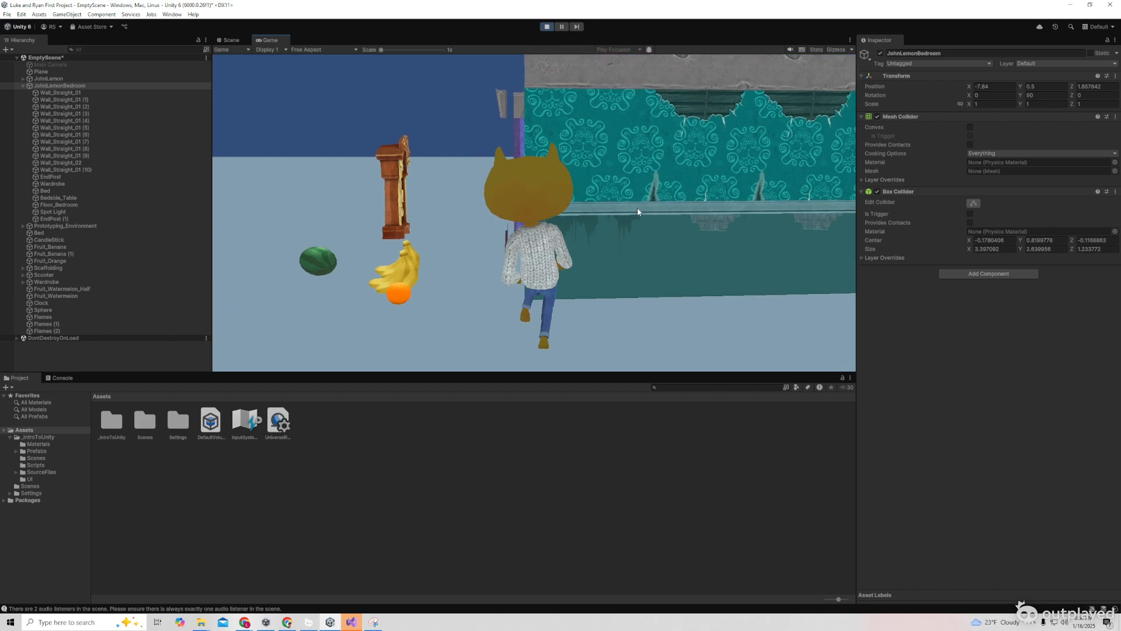
key("w")
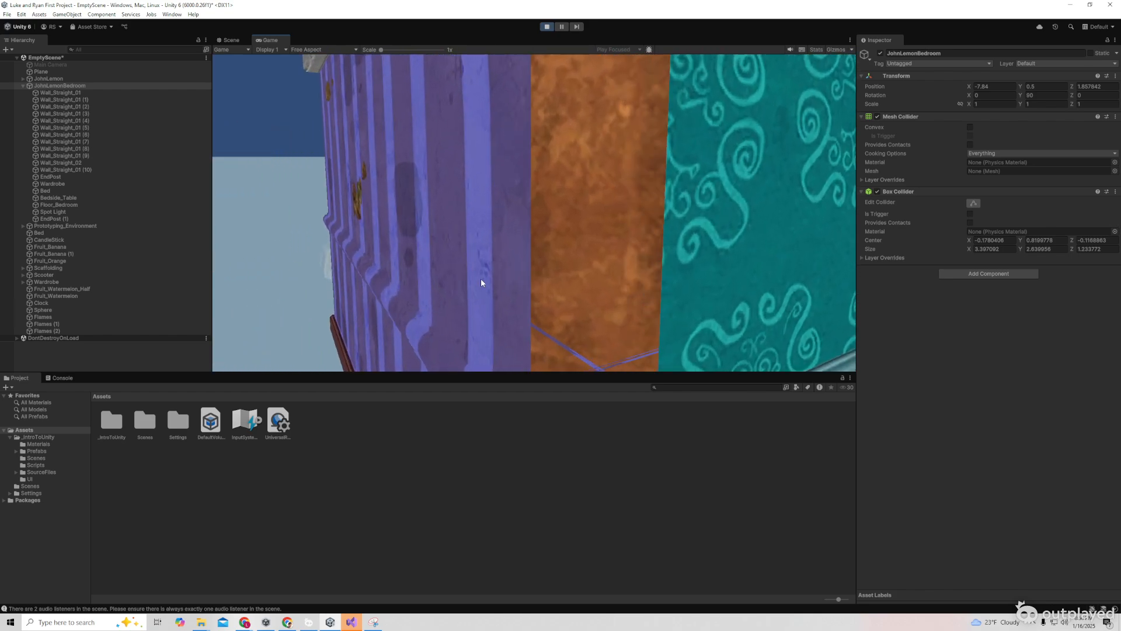
key("w")
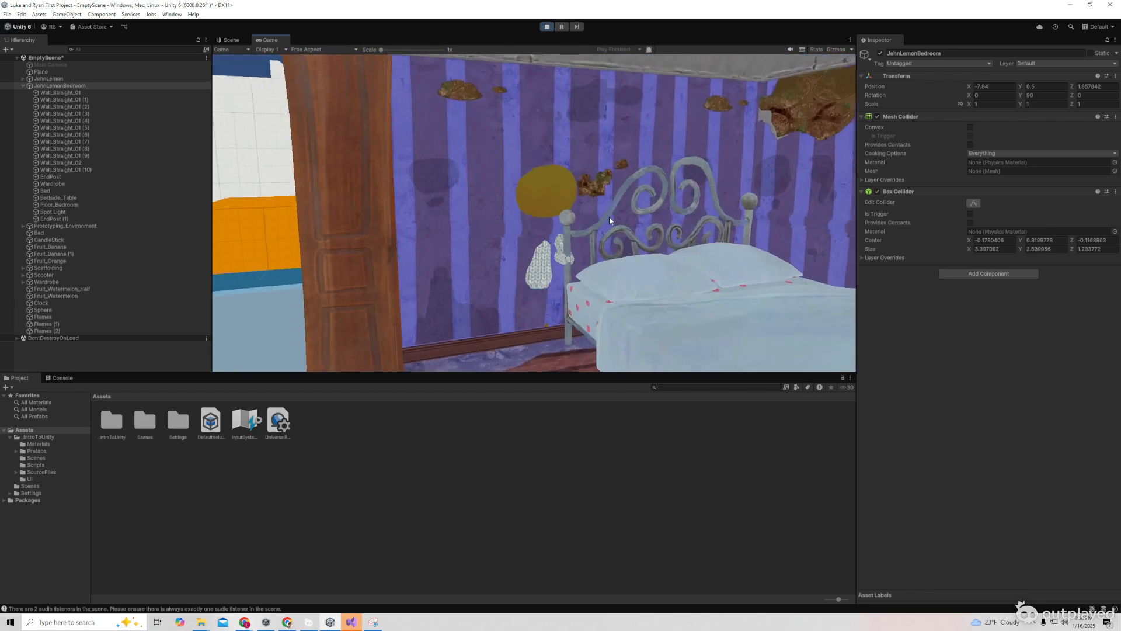
key("w")
key("d")
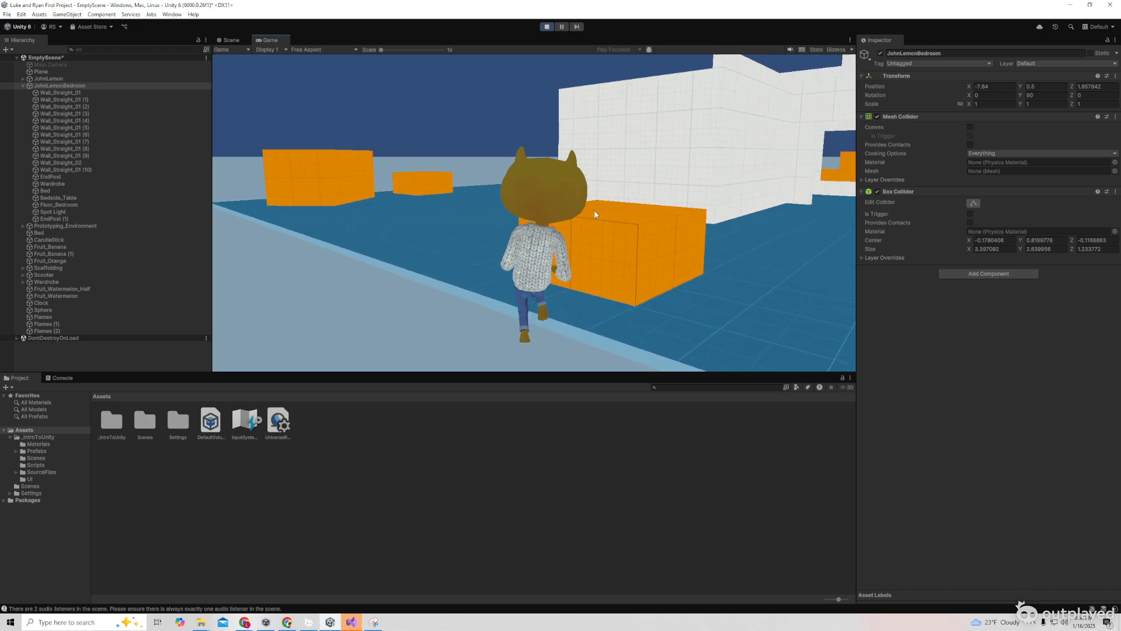
key("w")
key("d")
key("d")
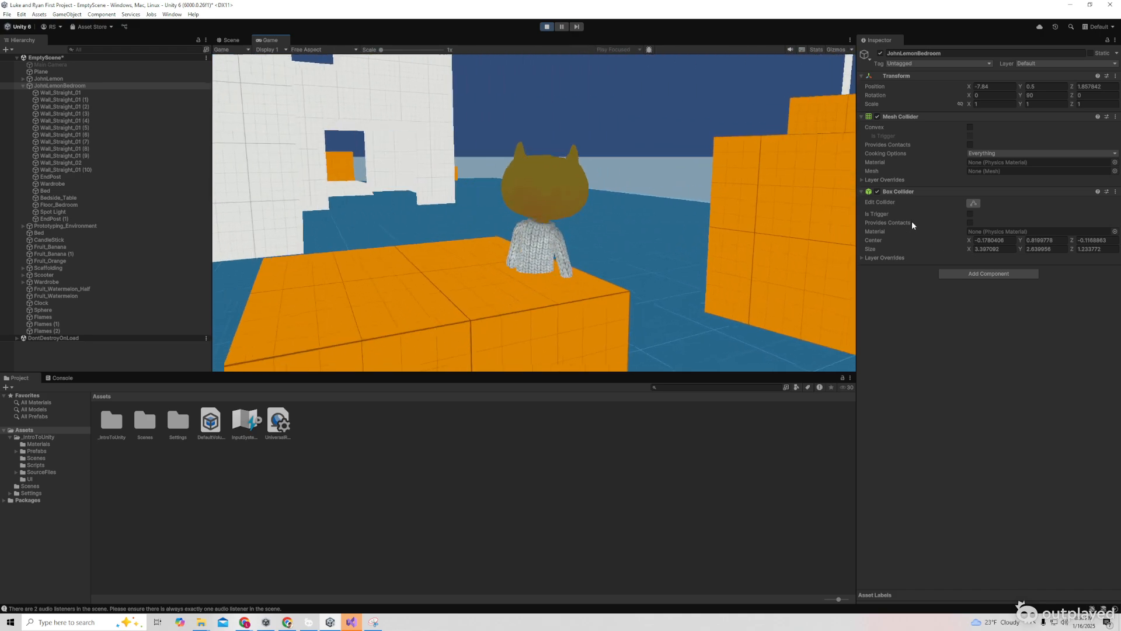
left_click(970, 222)
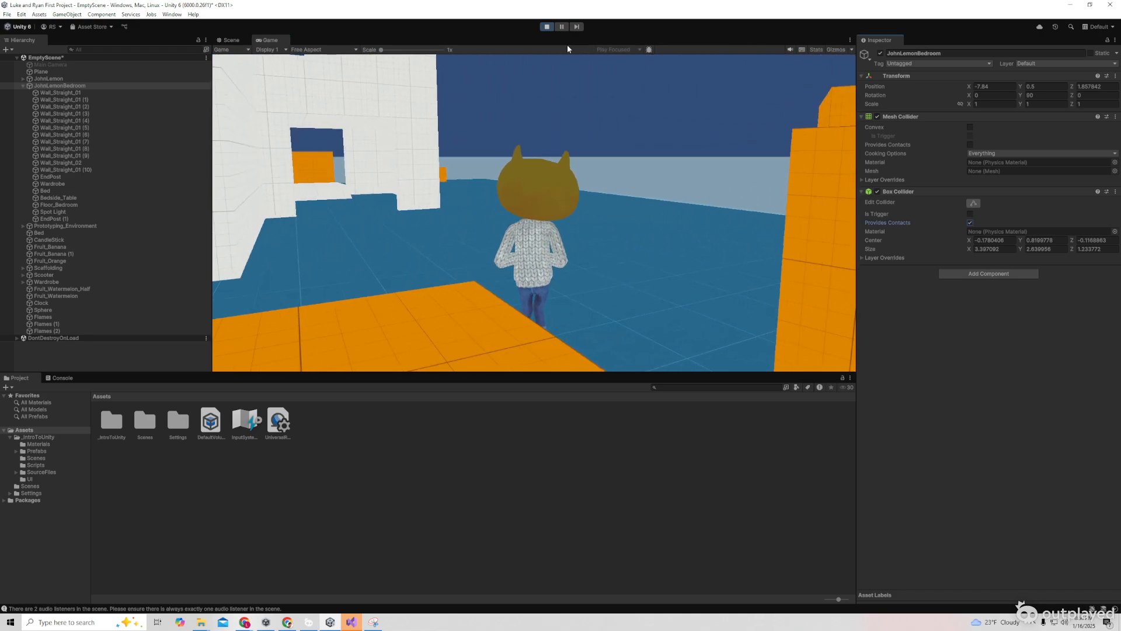
left_click(547, 26)
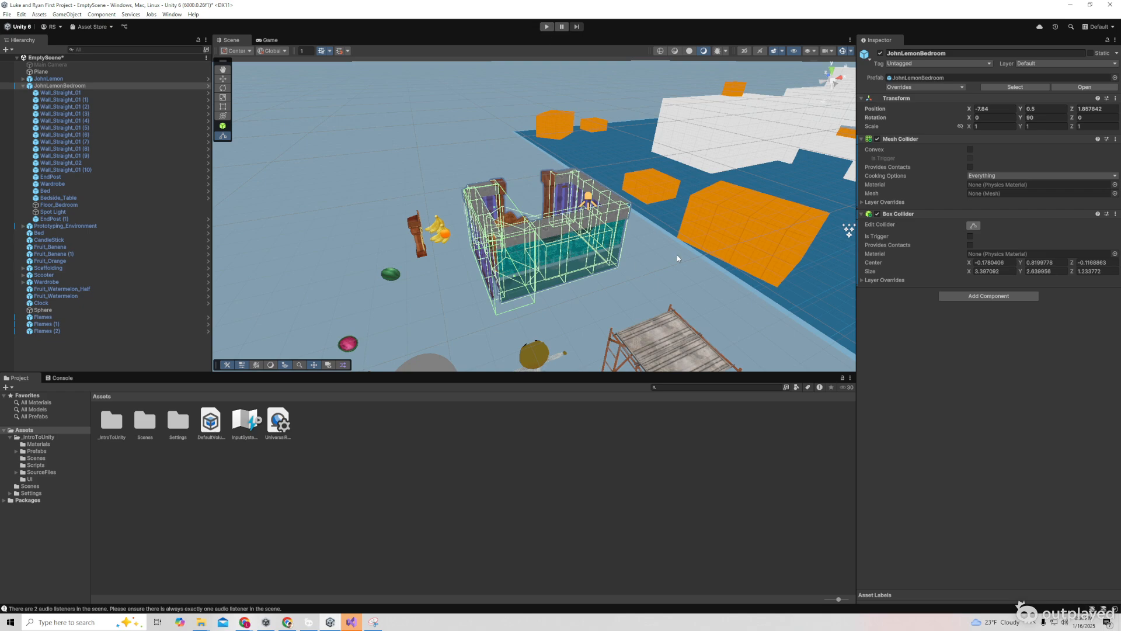
left_click(678, 258)
left_click(351, 350)
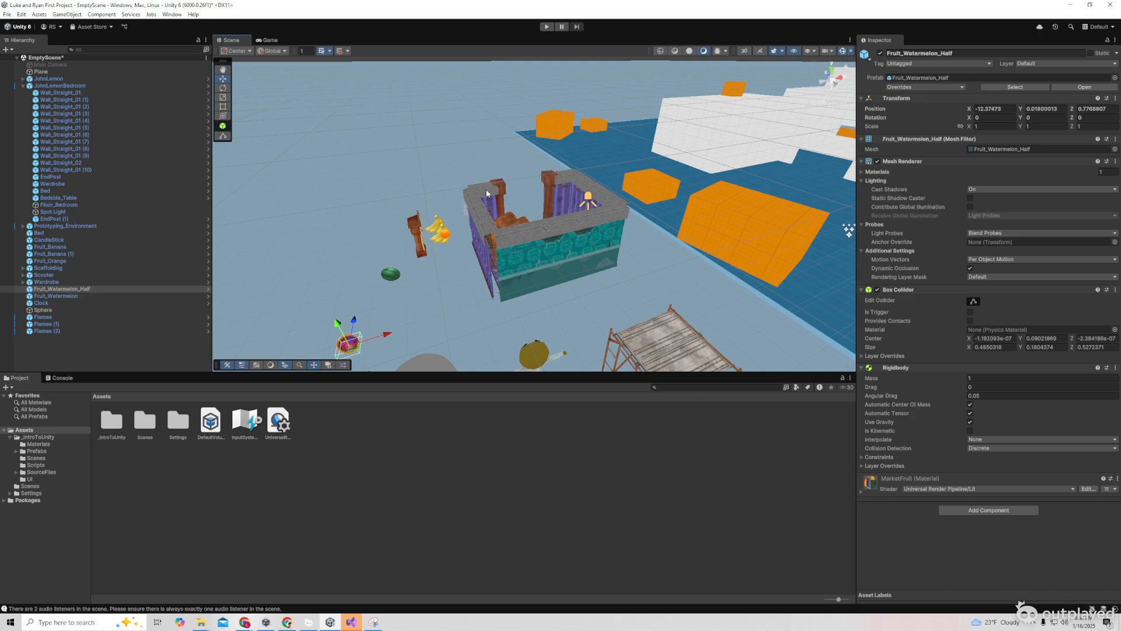
scroll(564, 232, "down", 5)
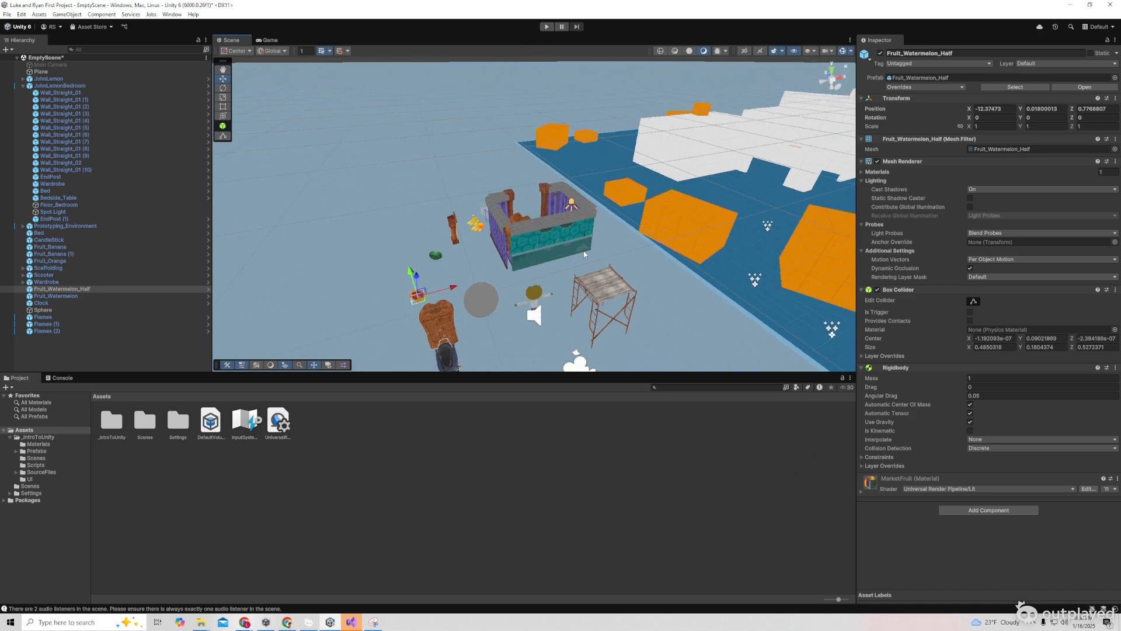
scroll(564, 232, "up", 3)
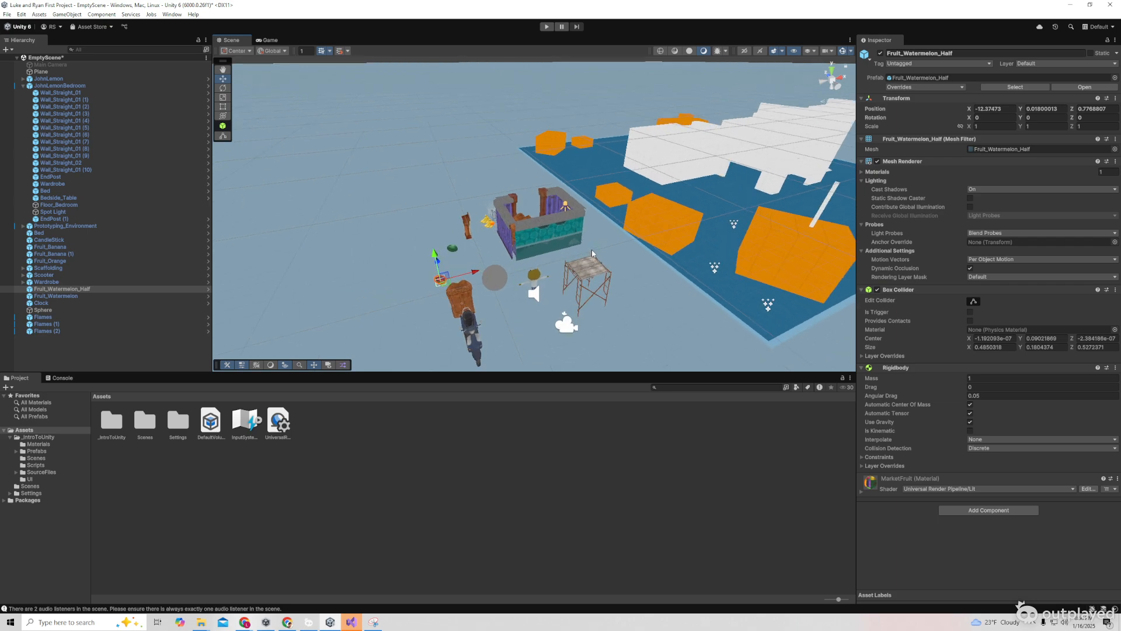
scroll(542, 261, "up", 3)
right_click_drag(542, 262, 676, 216)
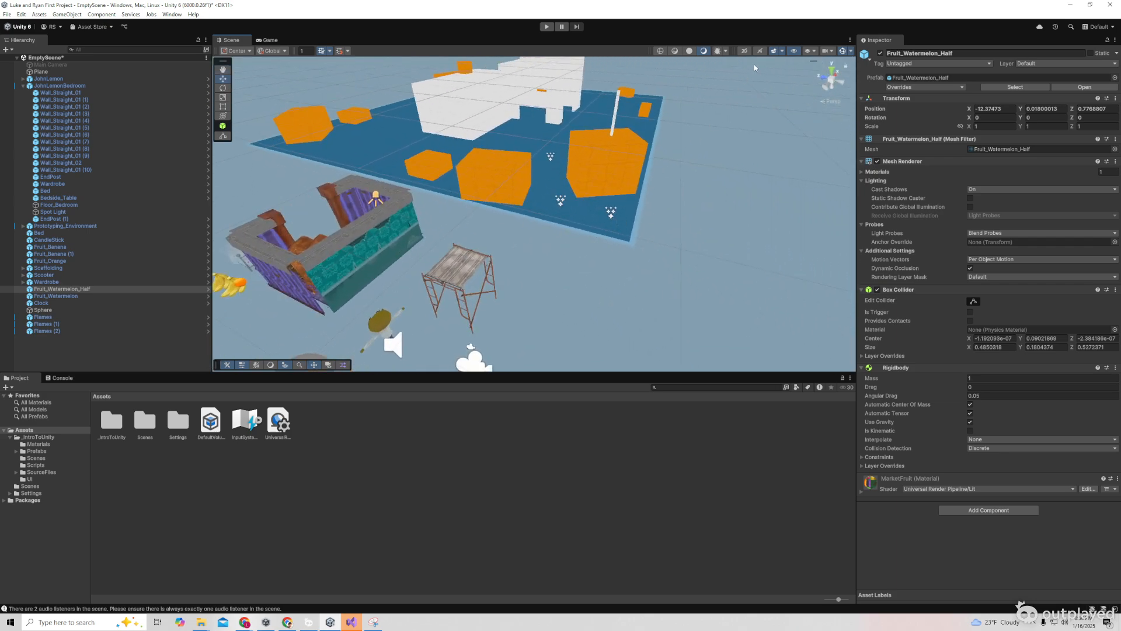